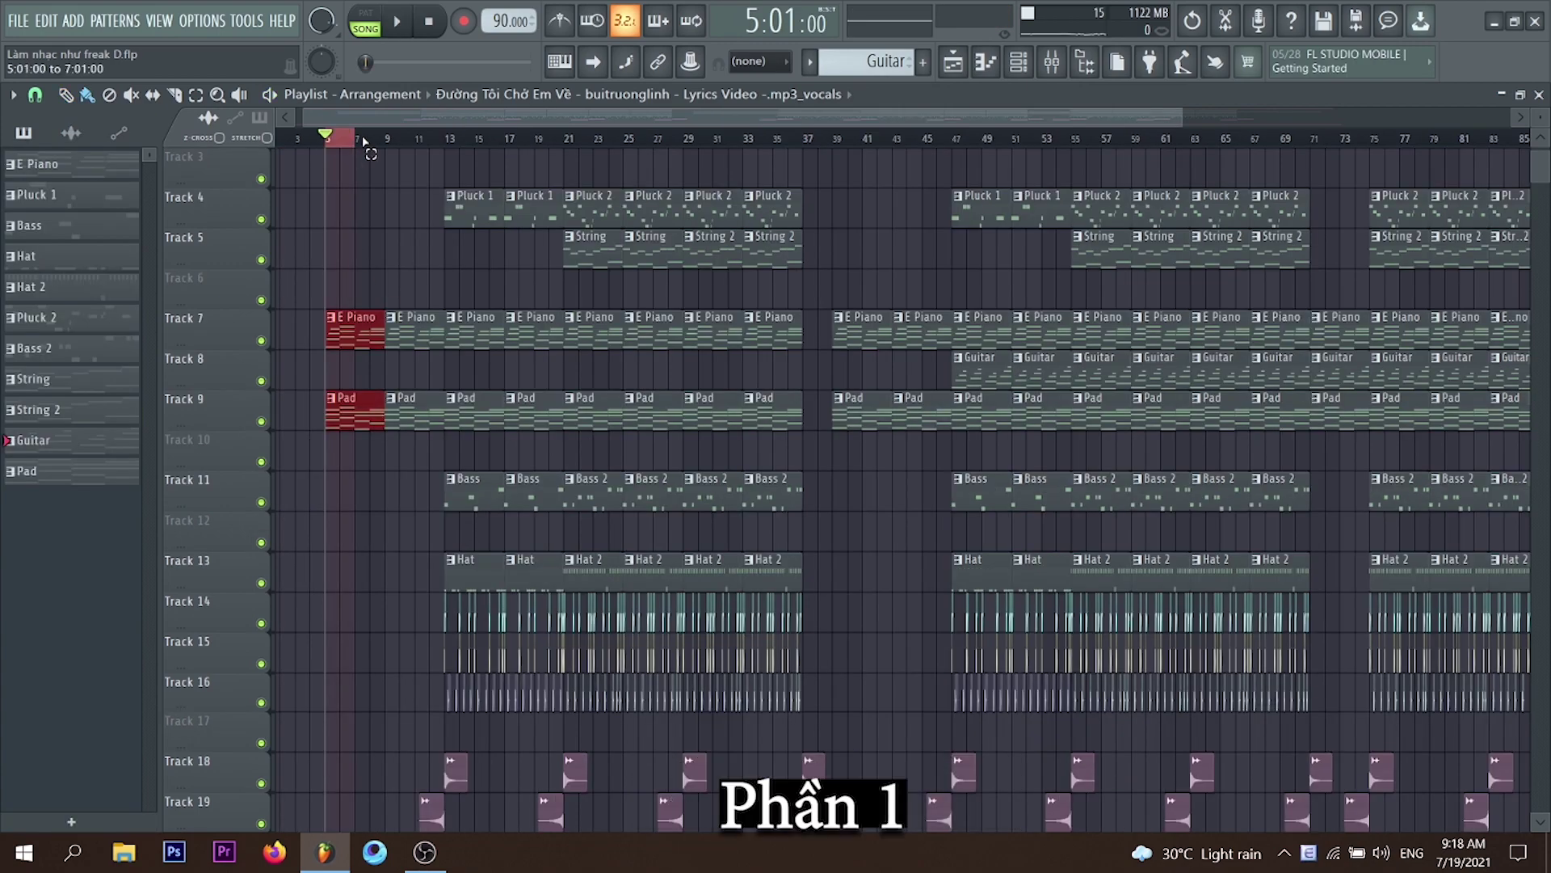
drag(448, 139, 804, 159)
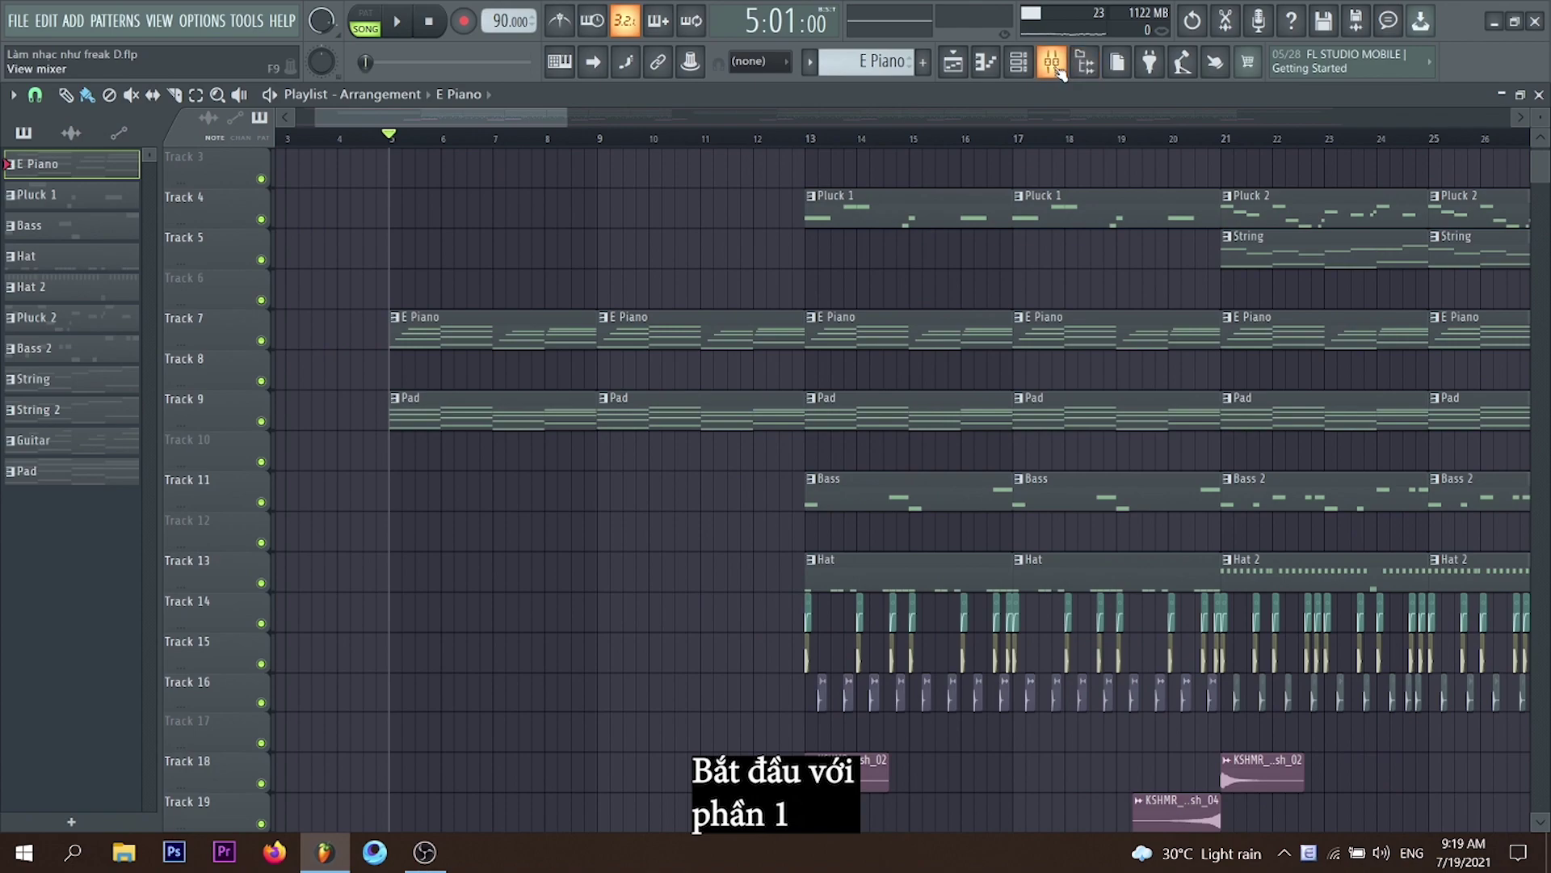
- Add the Electric keyboard instrument from the Packs Instruments Keyboard collection to the project
click(1091, 70)
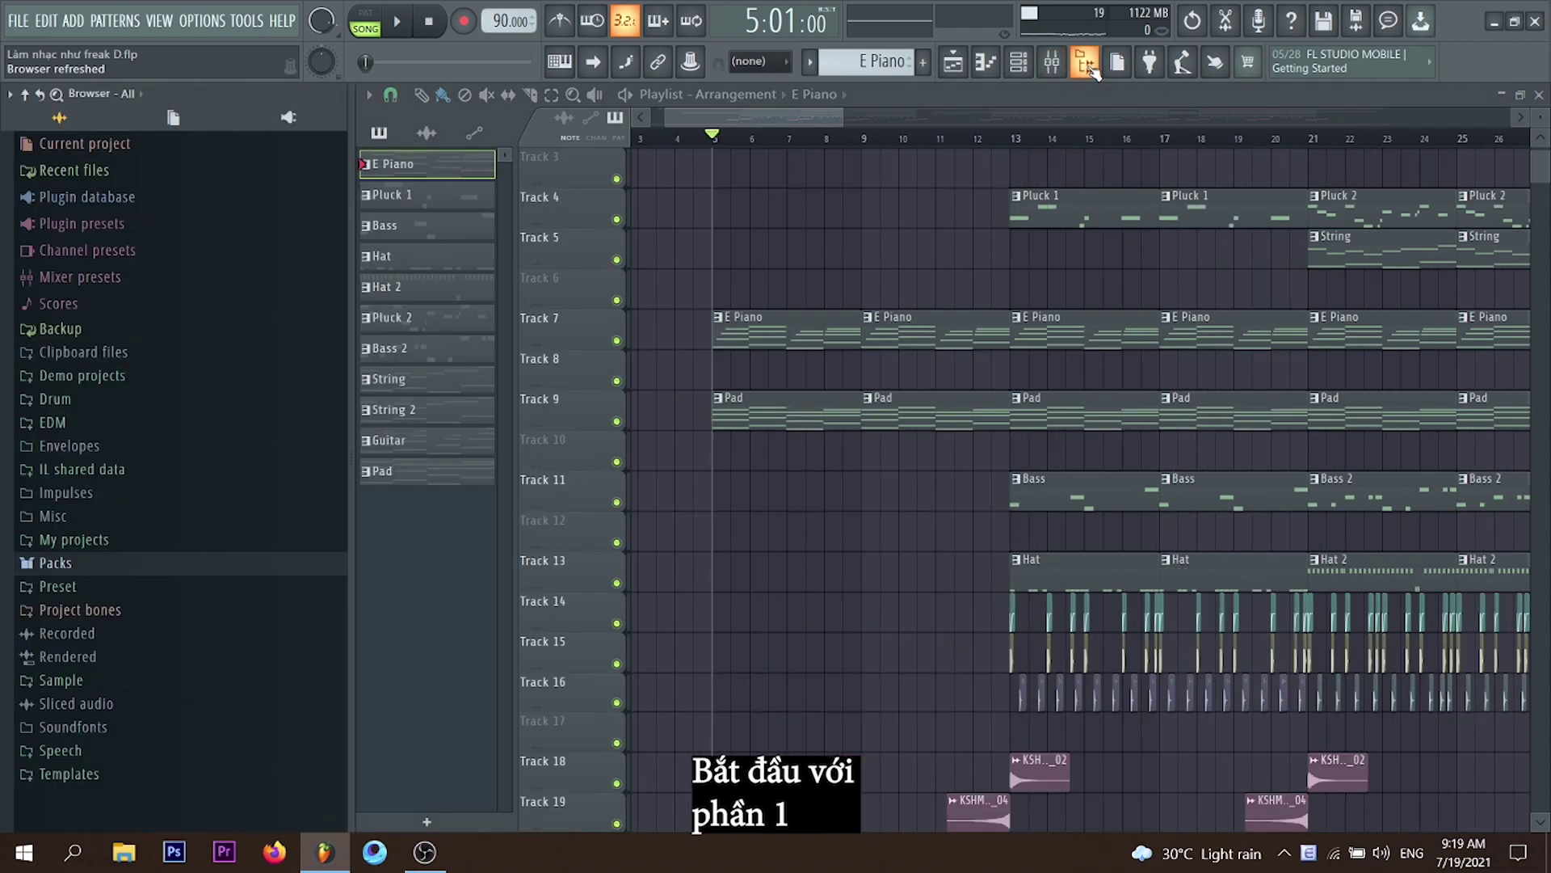
click(124, 565)
click(121, 471)
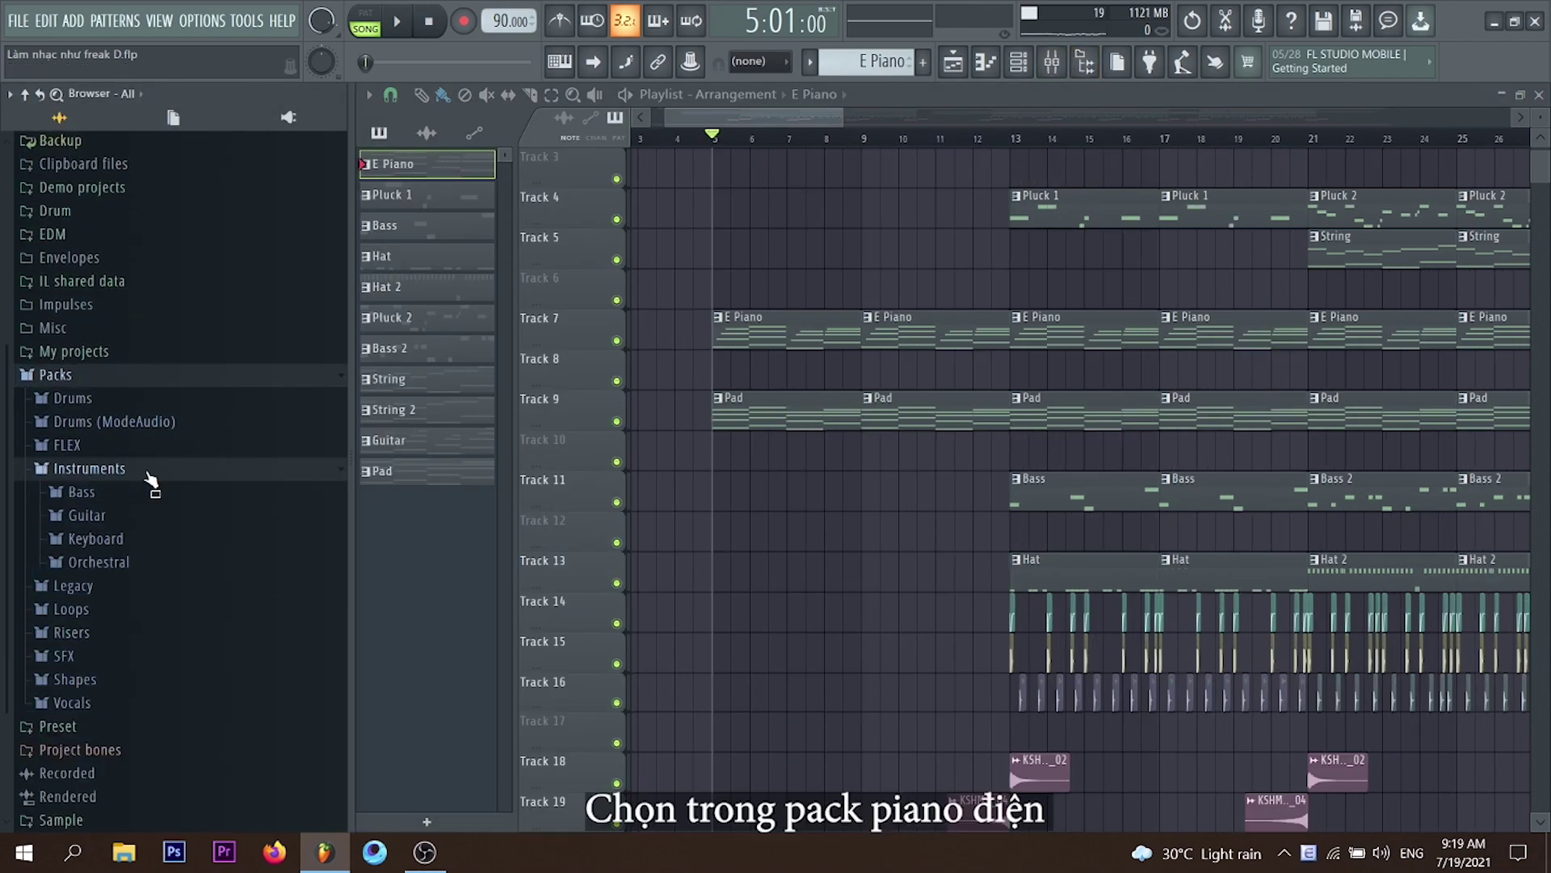
scroll(117, 480, down, 2)
click(116, 452)
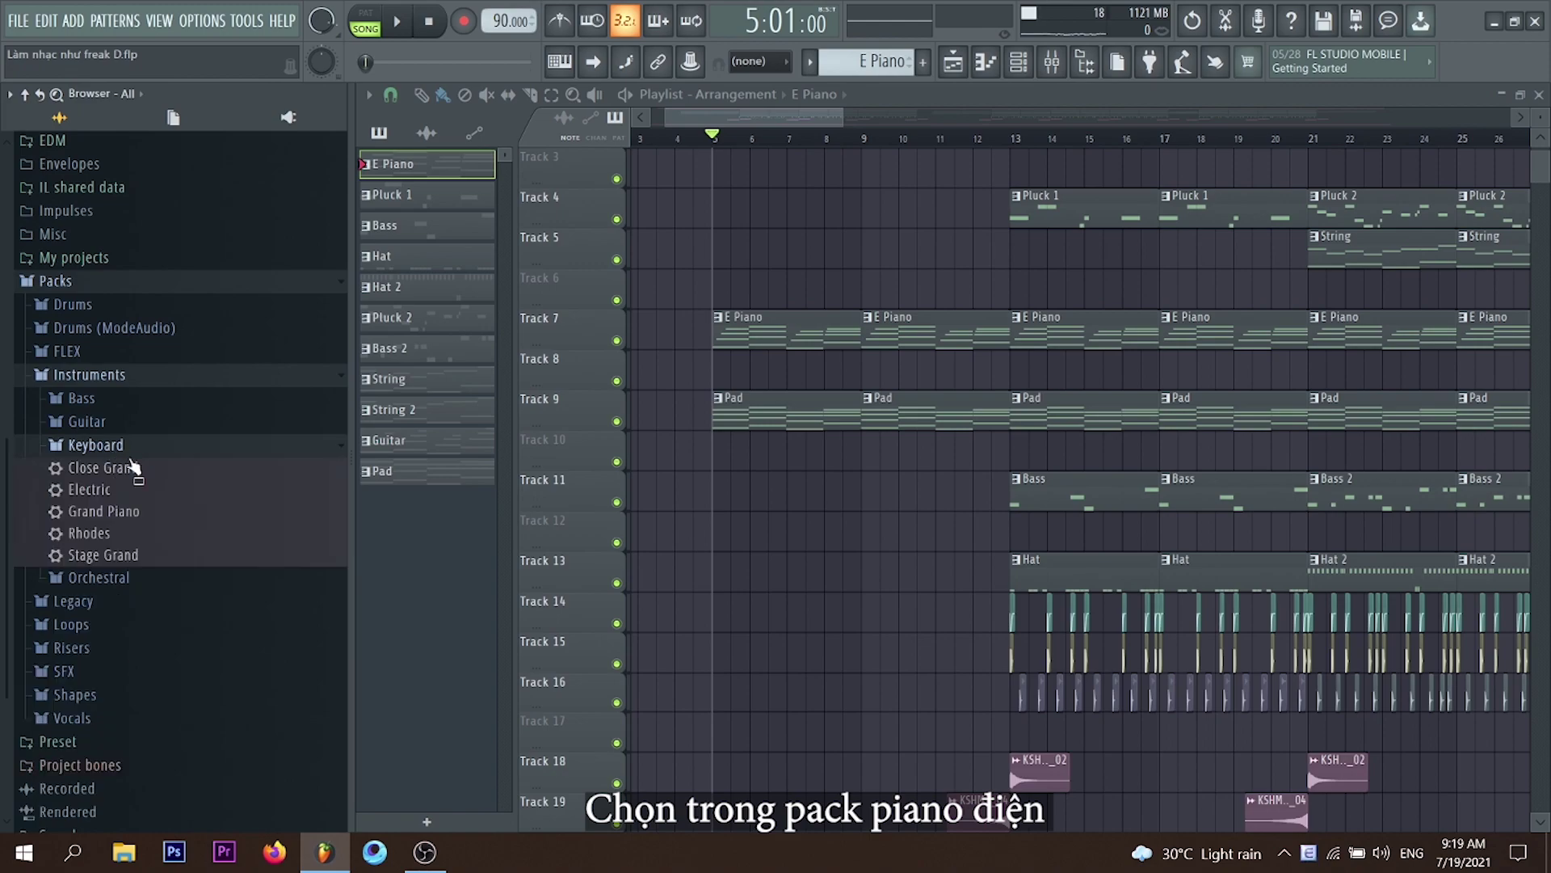
drag(97, 493, 1110, 595)
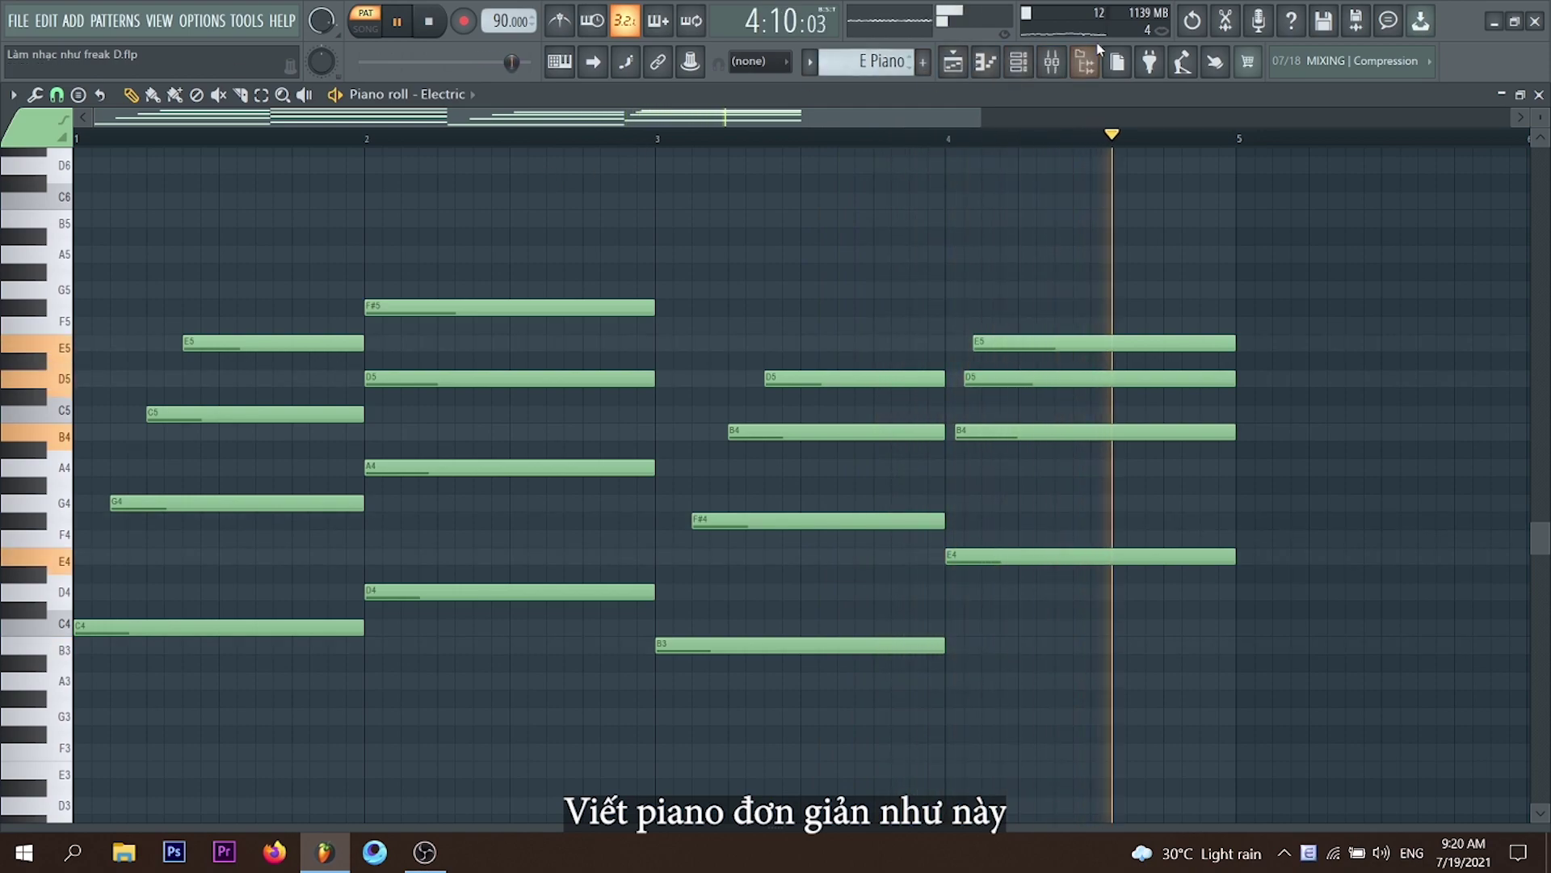
- Show the E Piano's effect chain on mixer Insert 2 and examine its effects and panning
click(1052, 62)
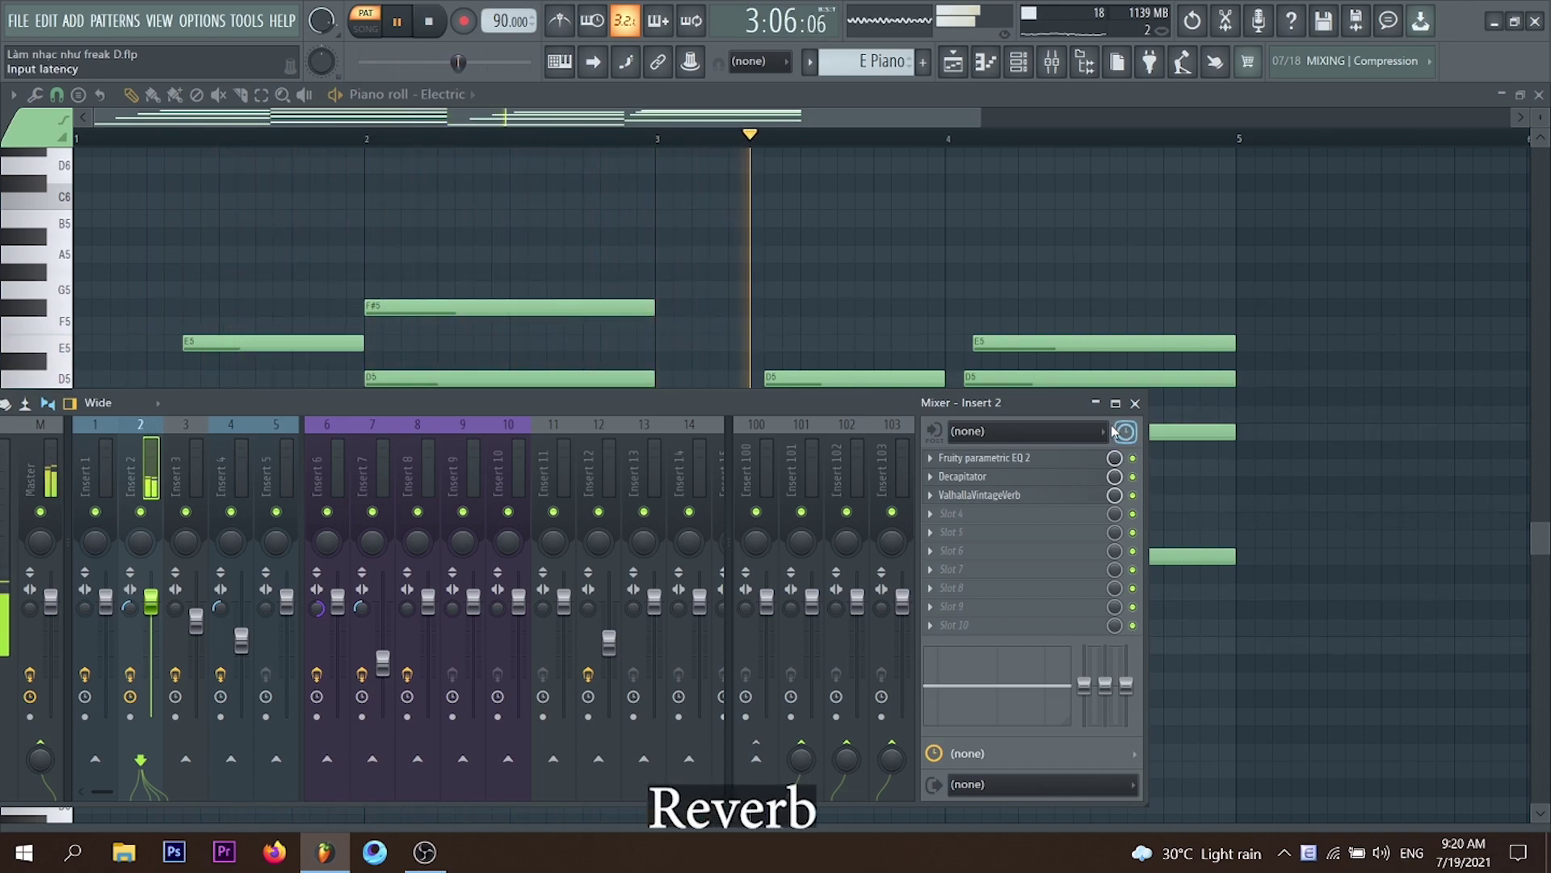
drag(844, 401, 996, 480)
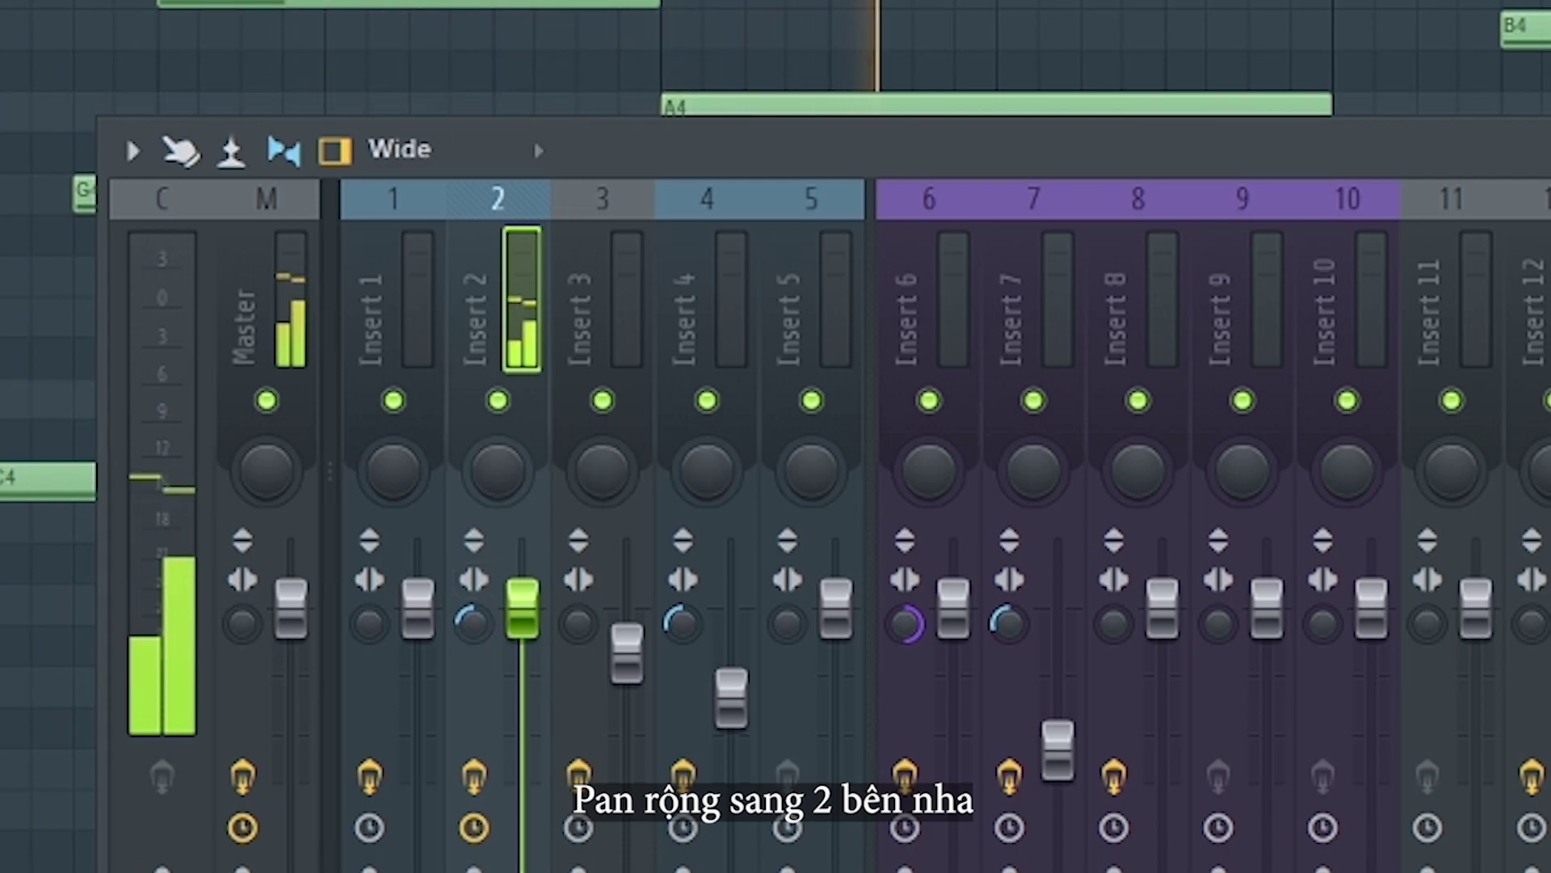
key(F9)
- Pick the Pad pattern in the playlist and open its Serum synth to view the sound settings
key(F5)
click(413, 447)
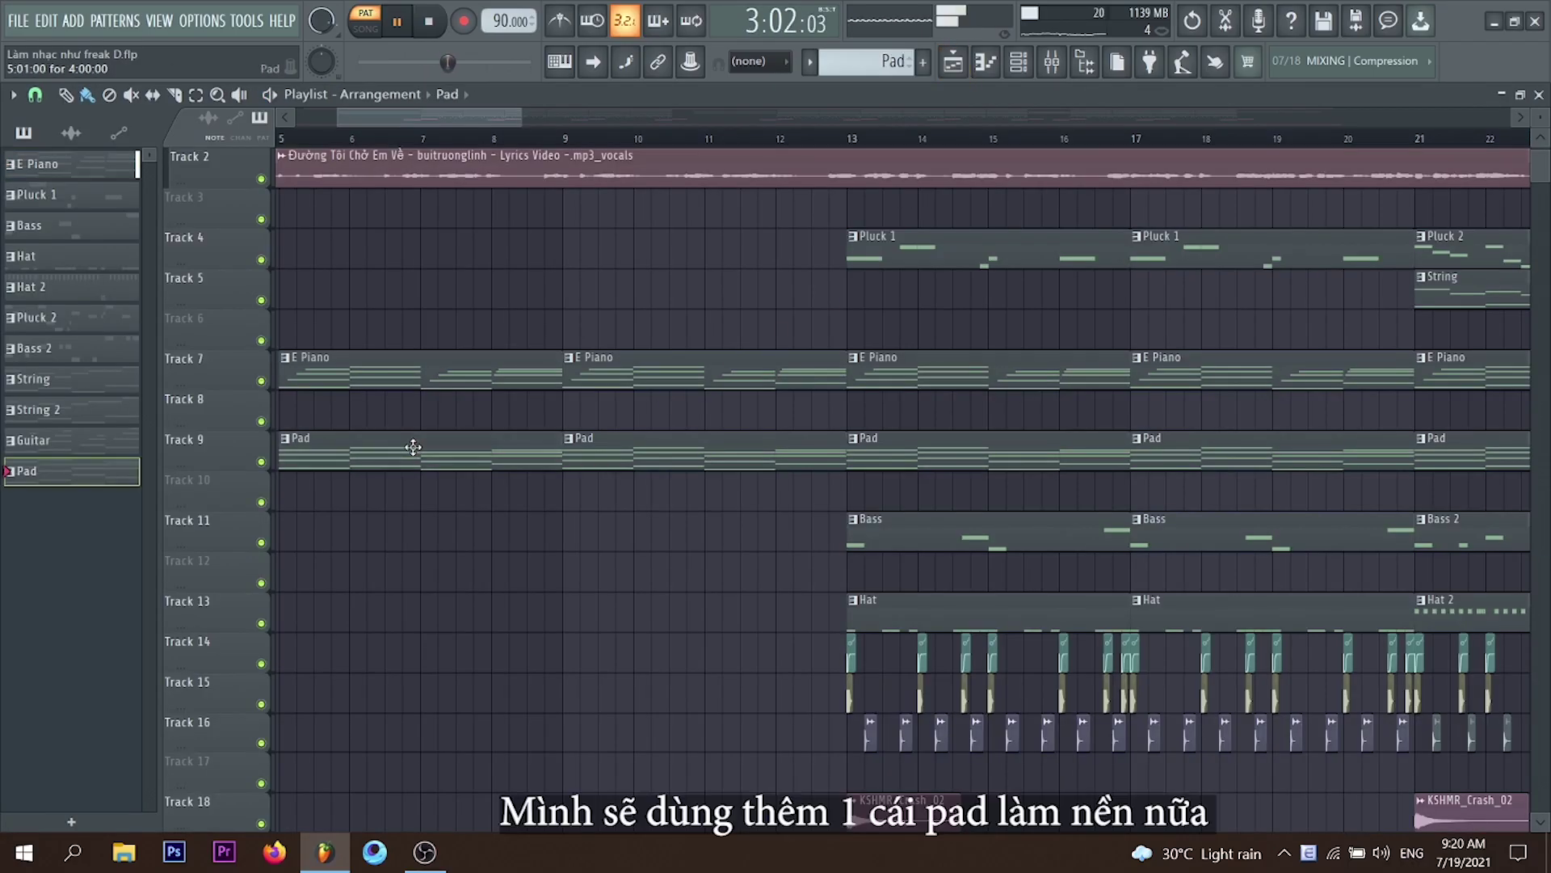
click(1019, 62)
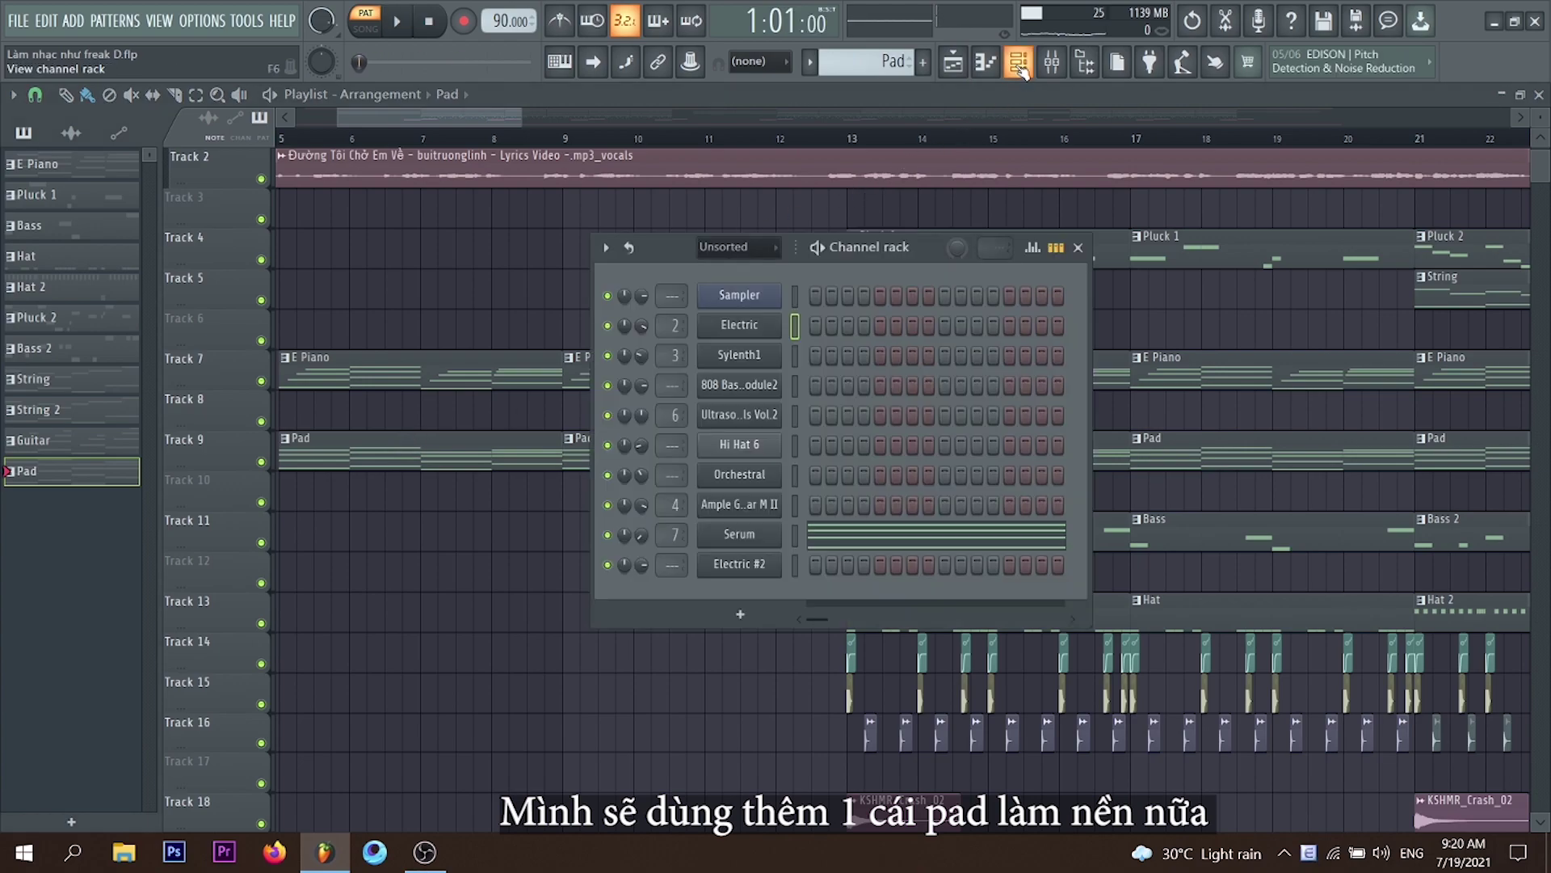
click(766, 536)
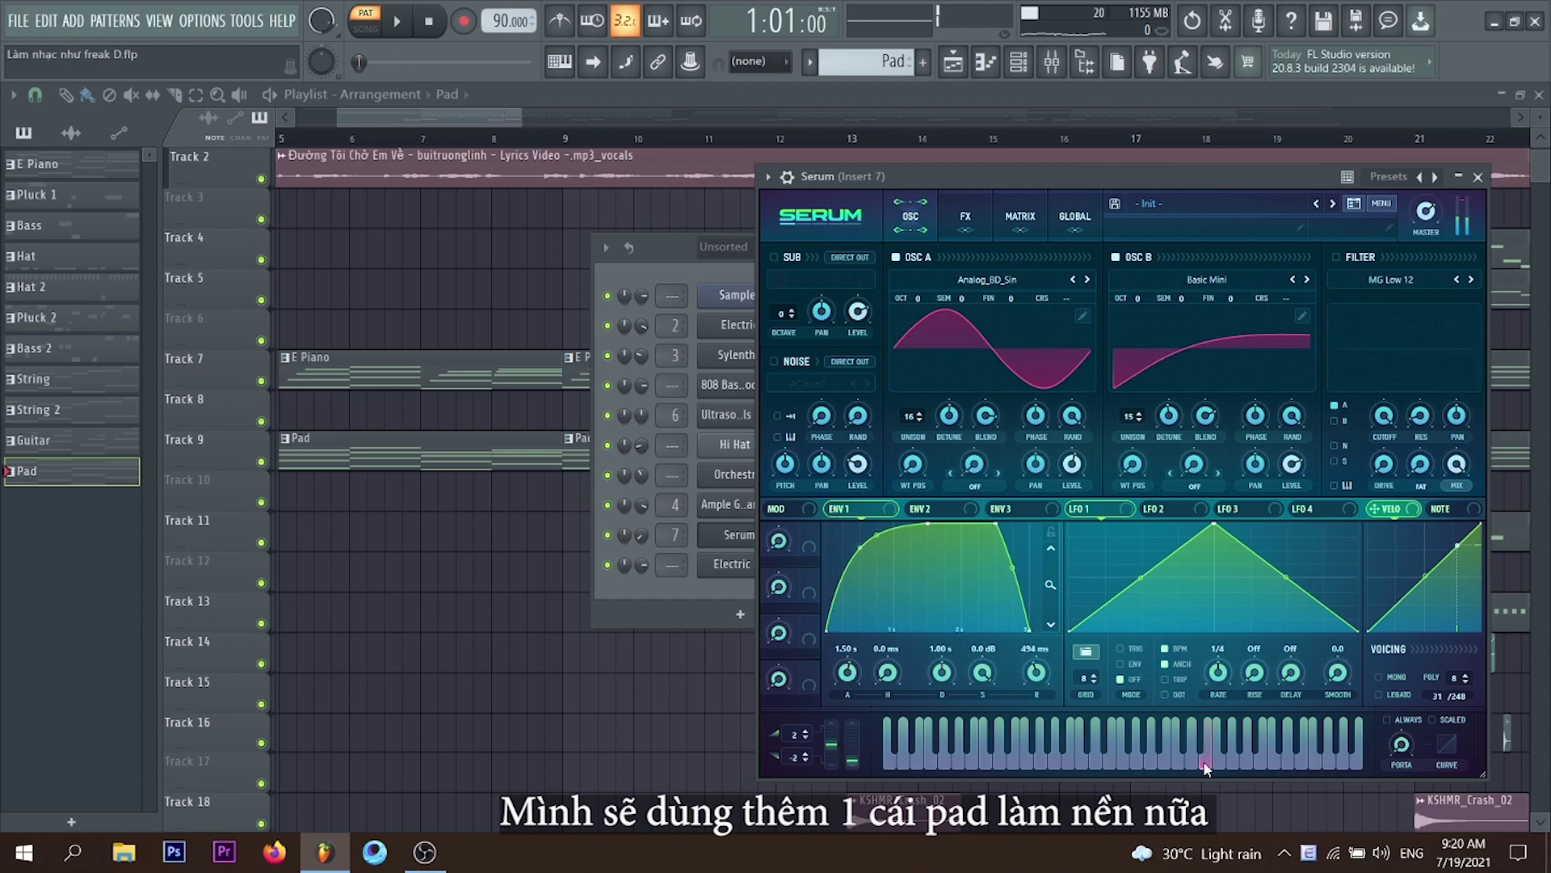
- Open the Pad pattern's Serum chords in the piano roll and play them back
click(666, 255)
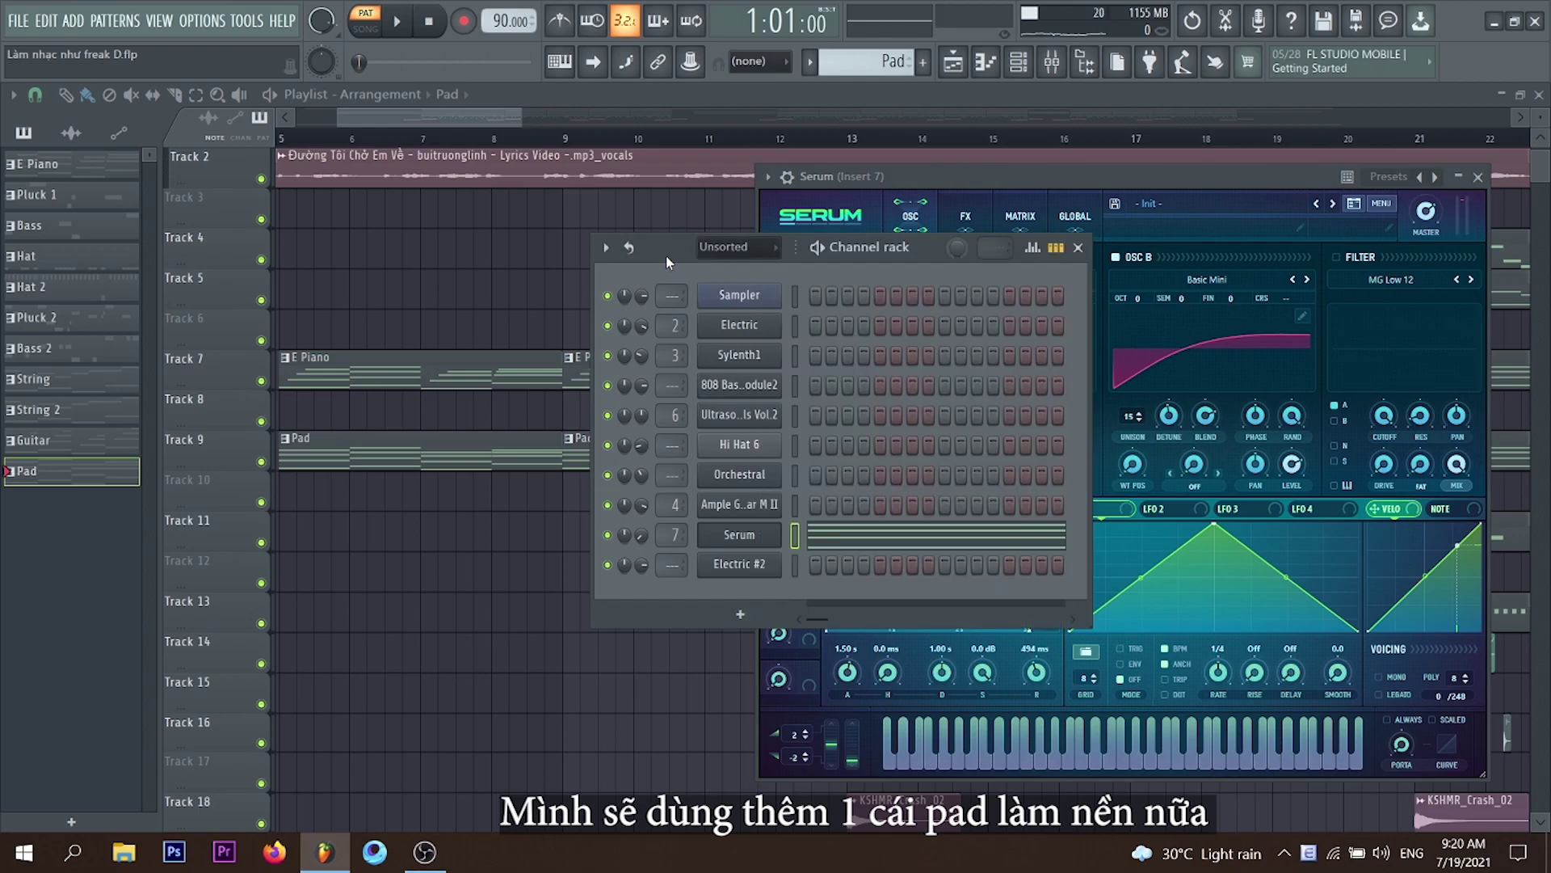
click(900, 548)
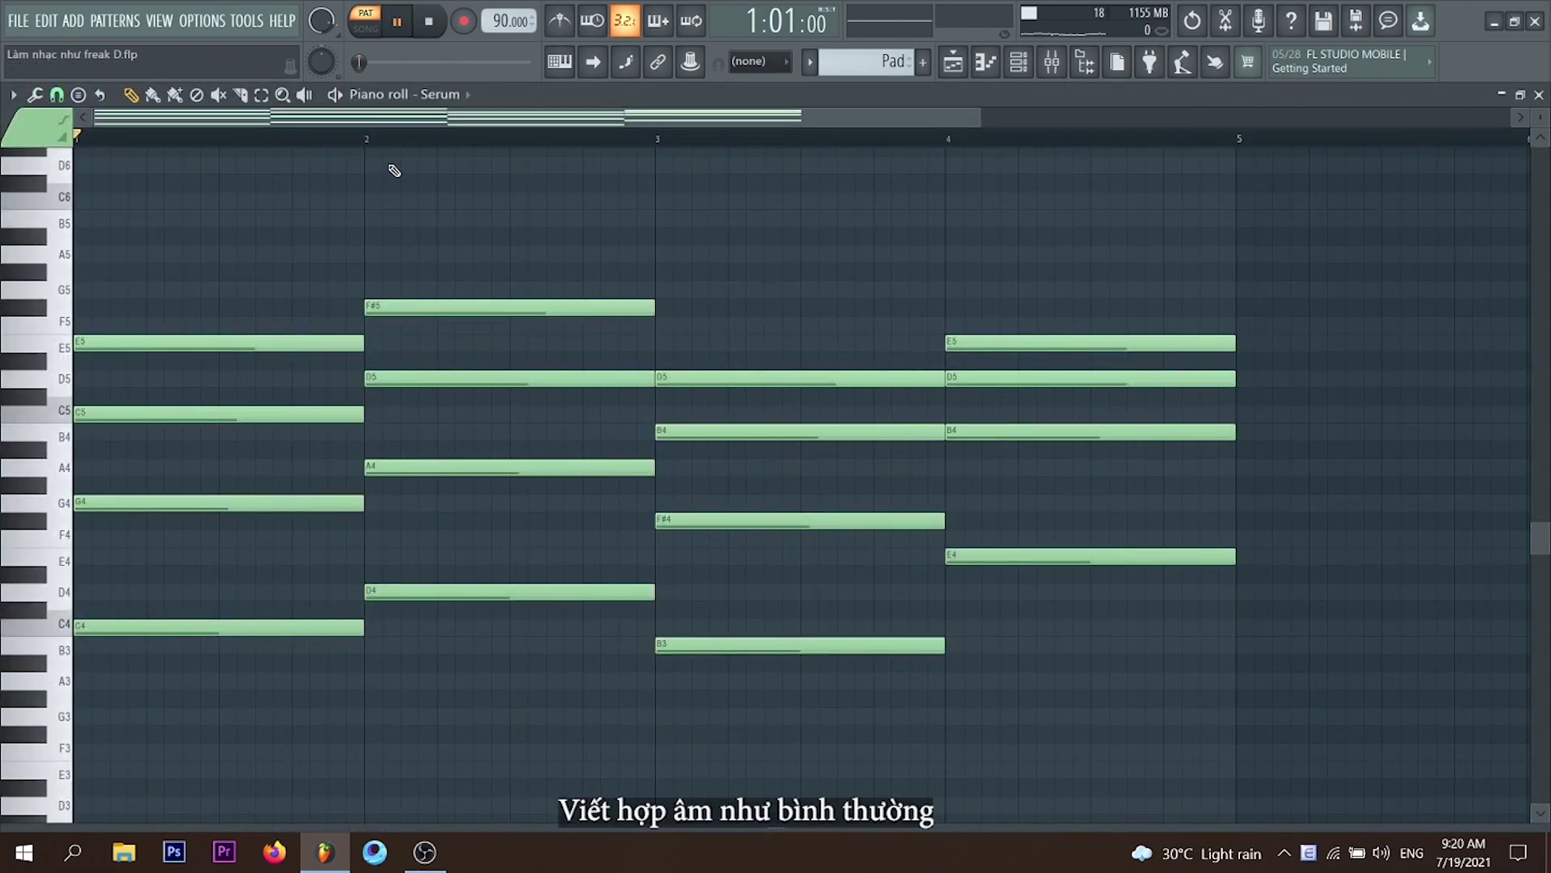
key(space)
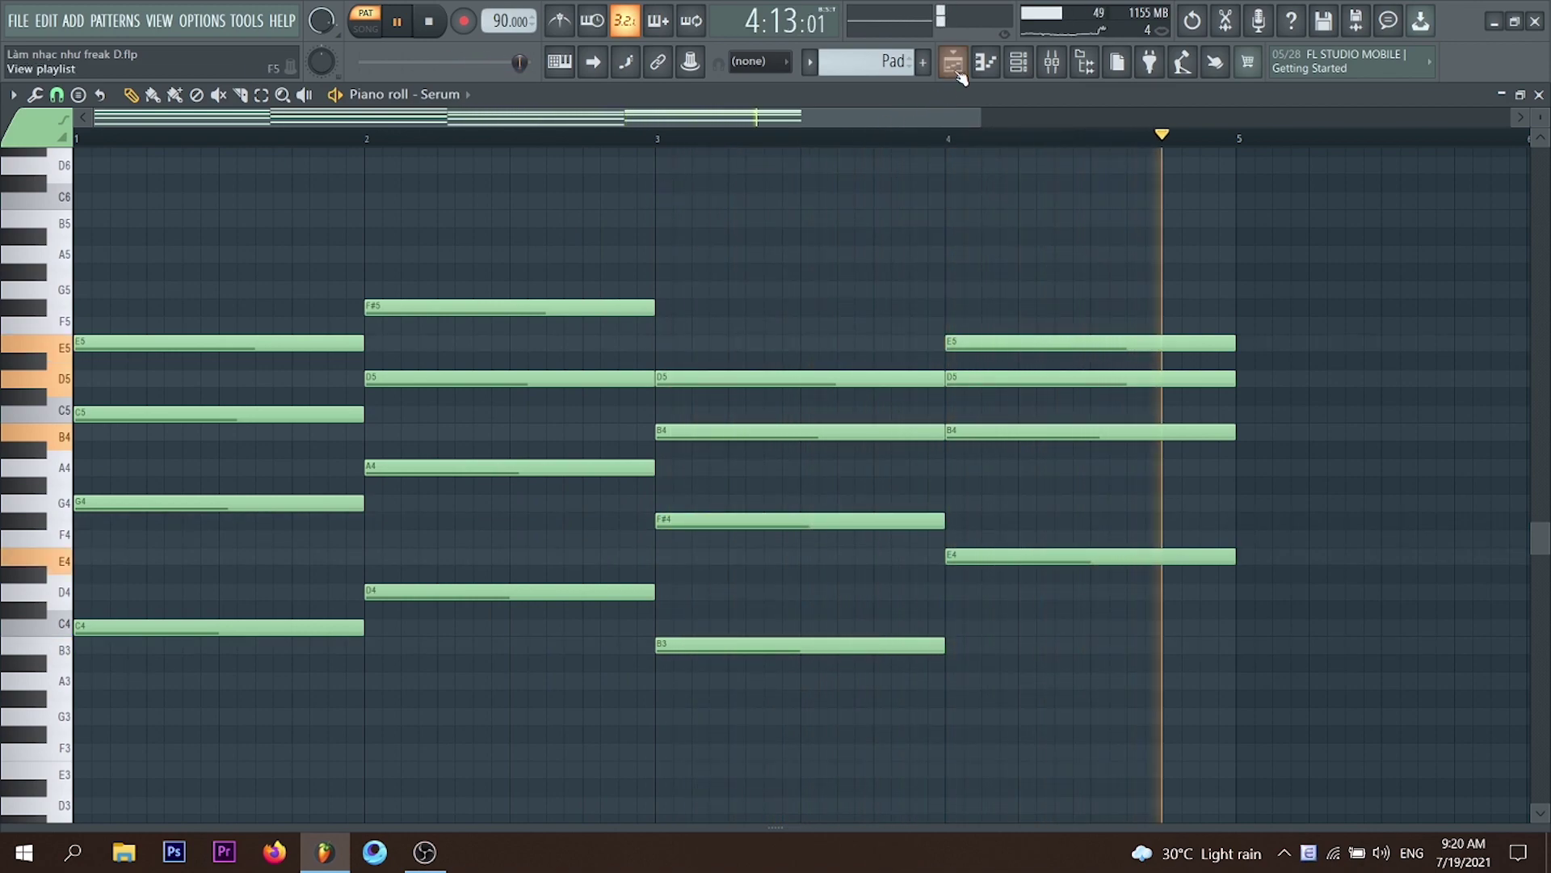
- Play the arrangement's first two sections in song mode, from bar 5 and from bar 13
key(F5)
key(l)
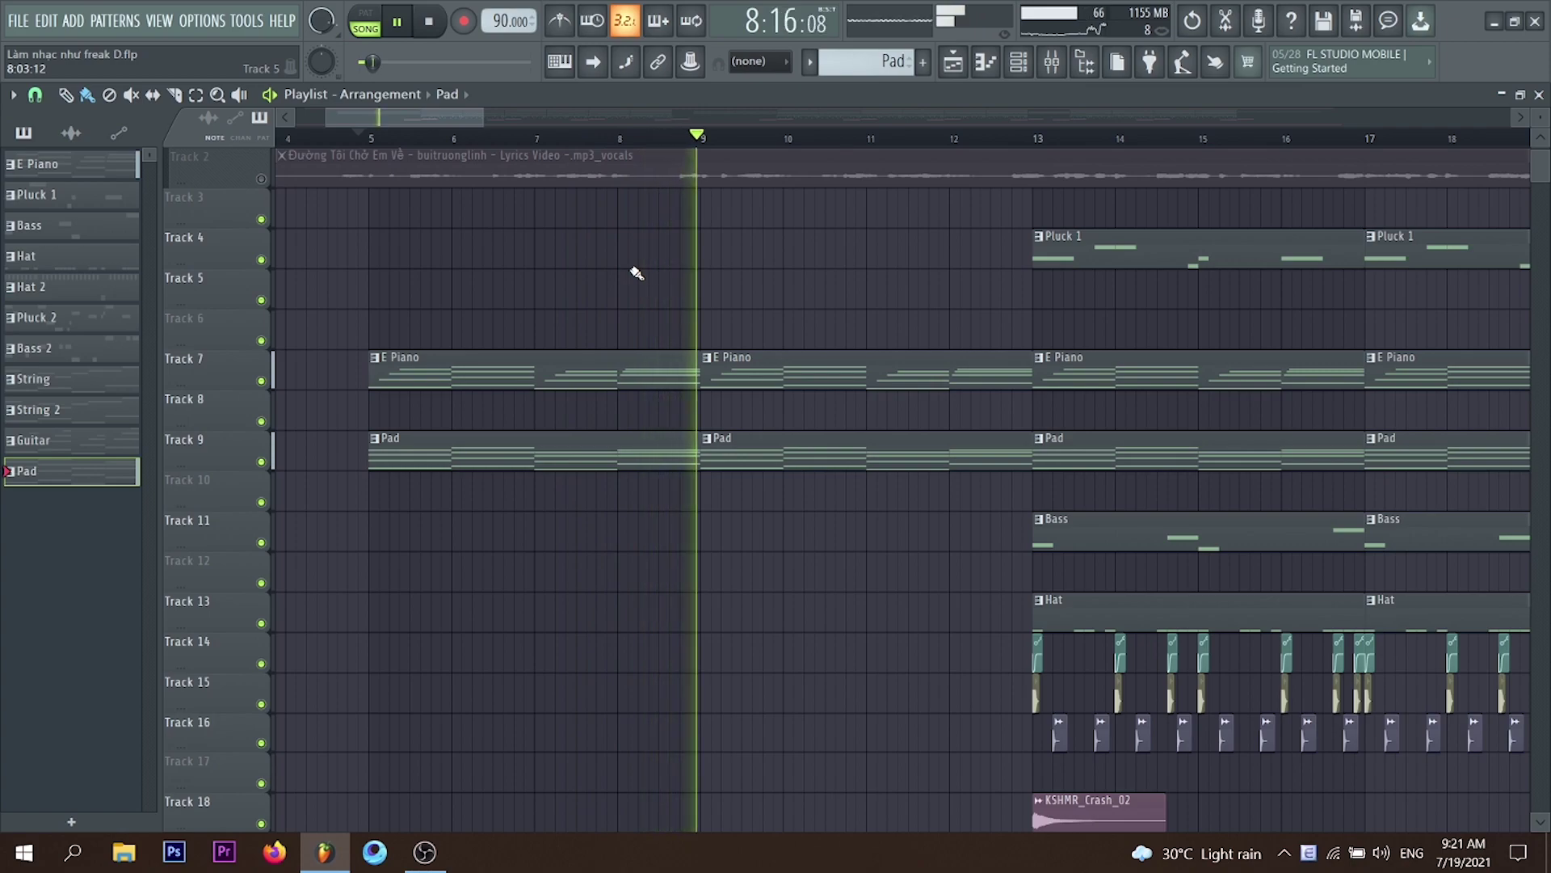
scroll(637, 274, down, 5)
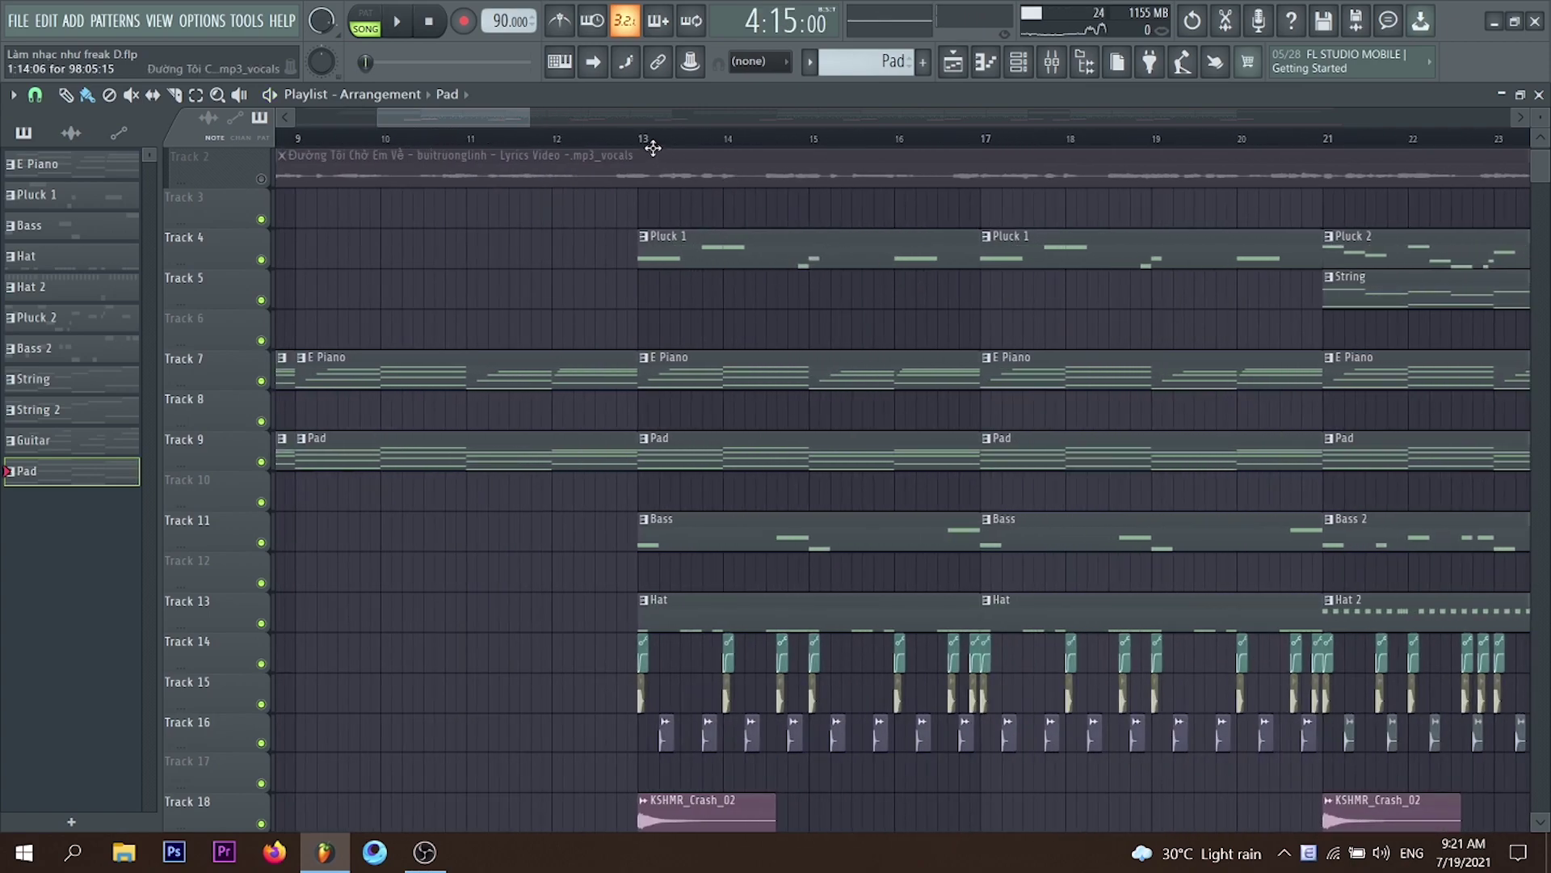
key(space)
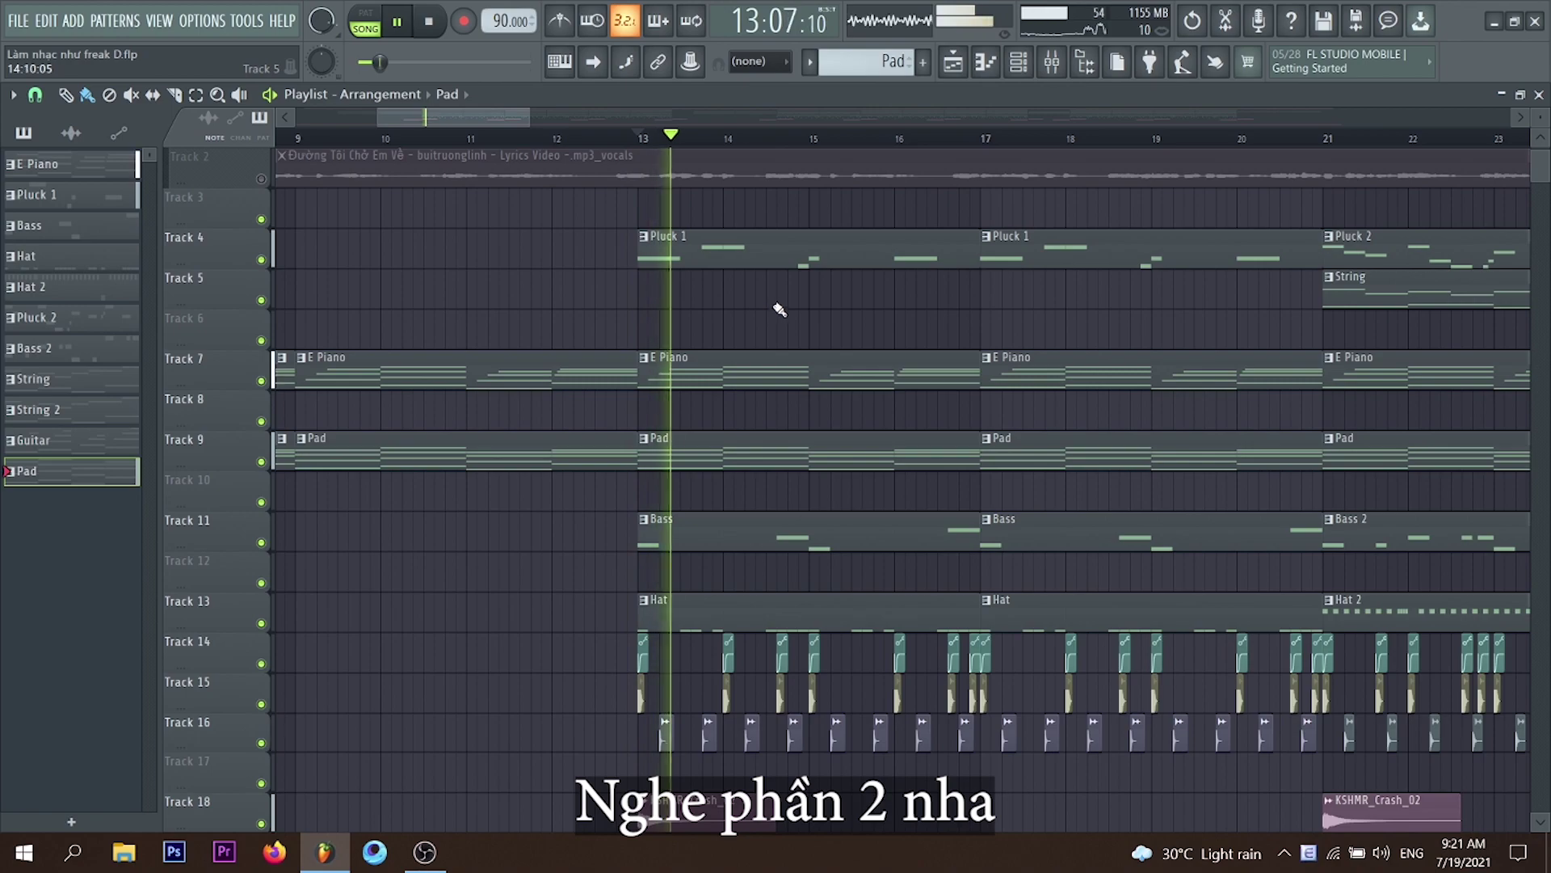
scroll(782, 312, down, 1)
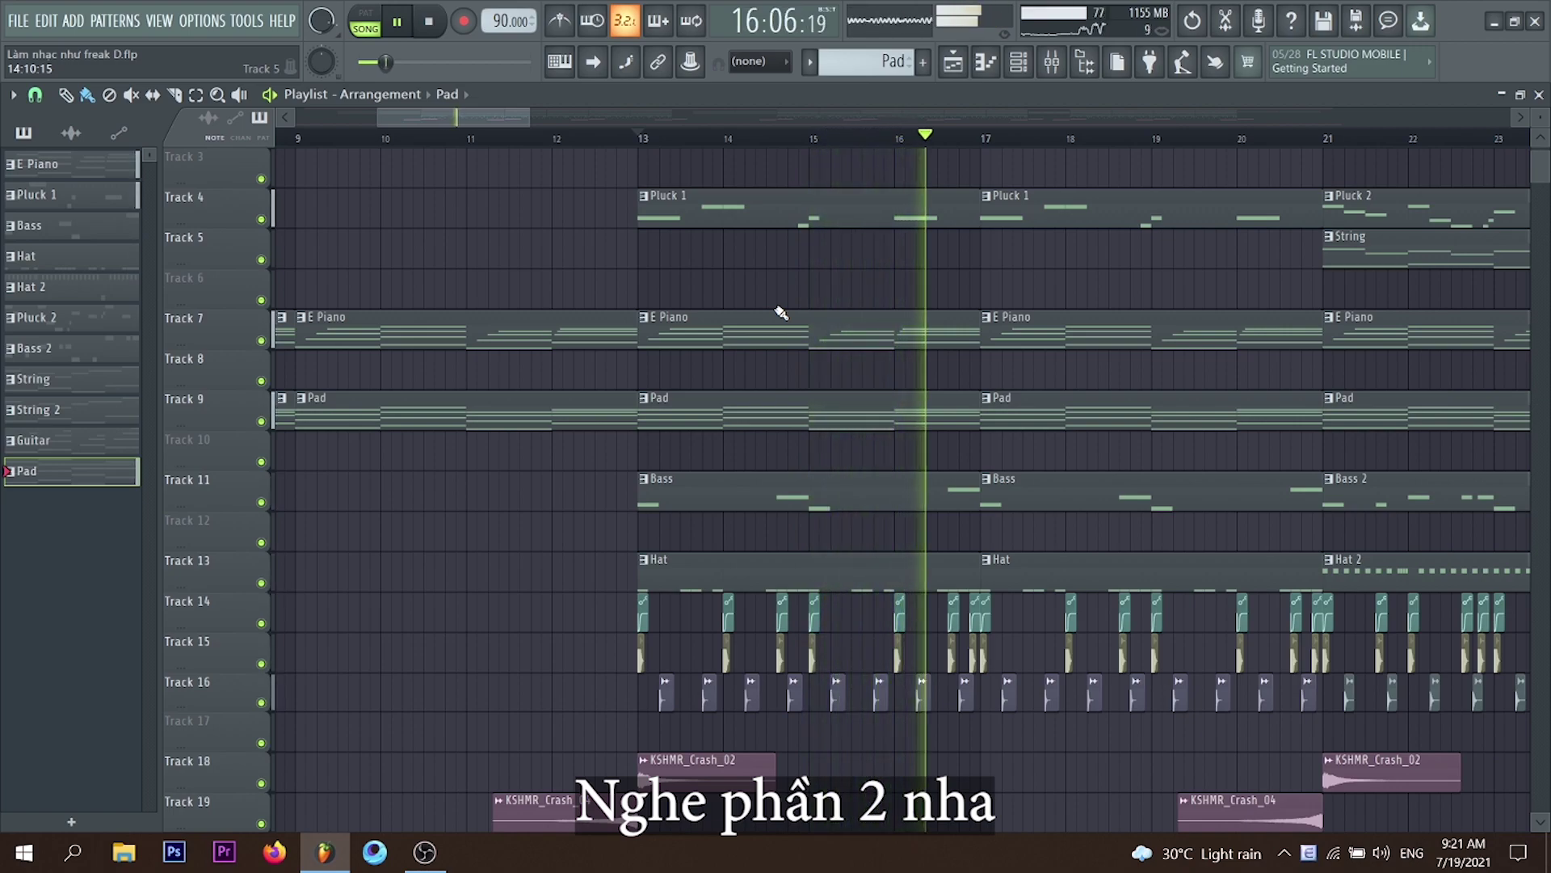
scroll(781, 313, down, 1)
key(space)
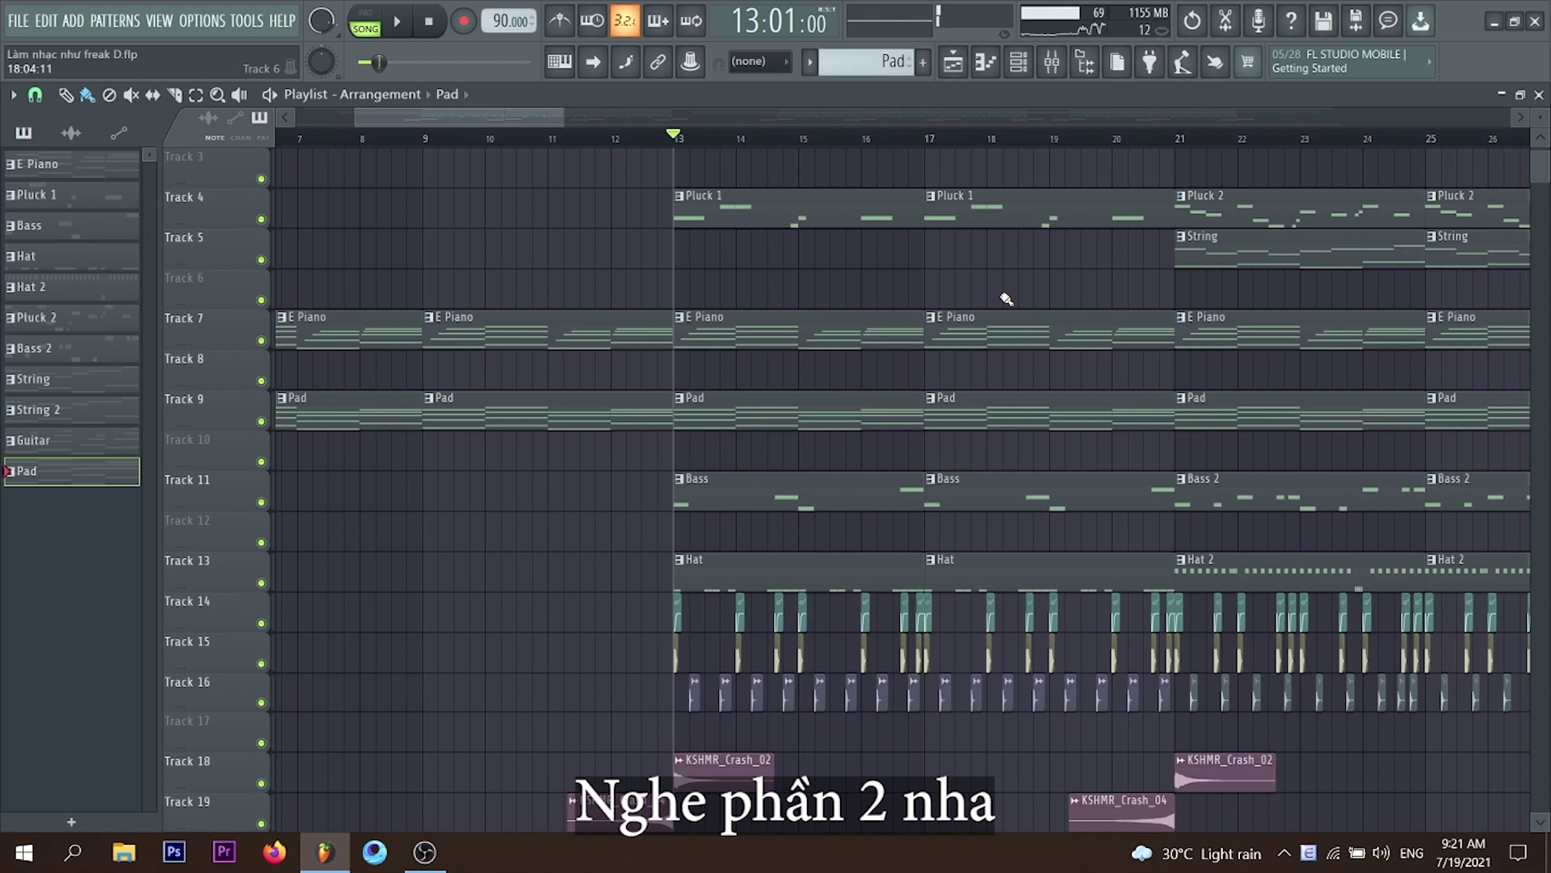
- Inspect the Pluck 1 pattern by opening its Sylenth1 synth and, in pattern mode, its notes in the piano roll
drag(818, 417, 798, 347)
click(962, 202)
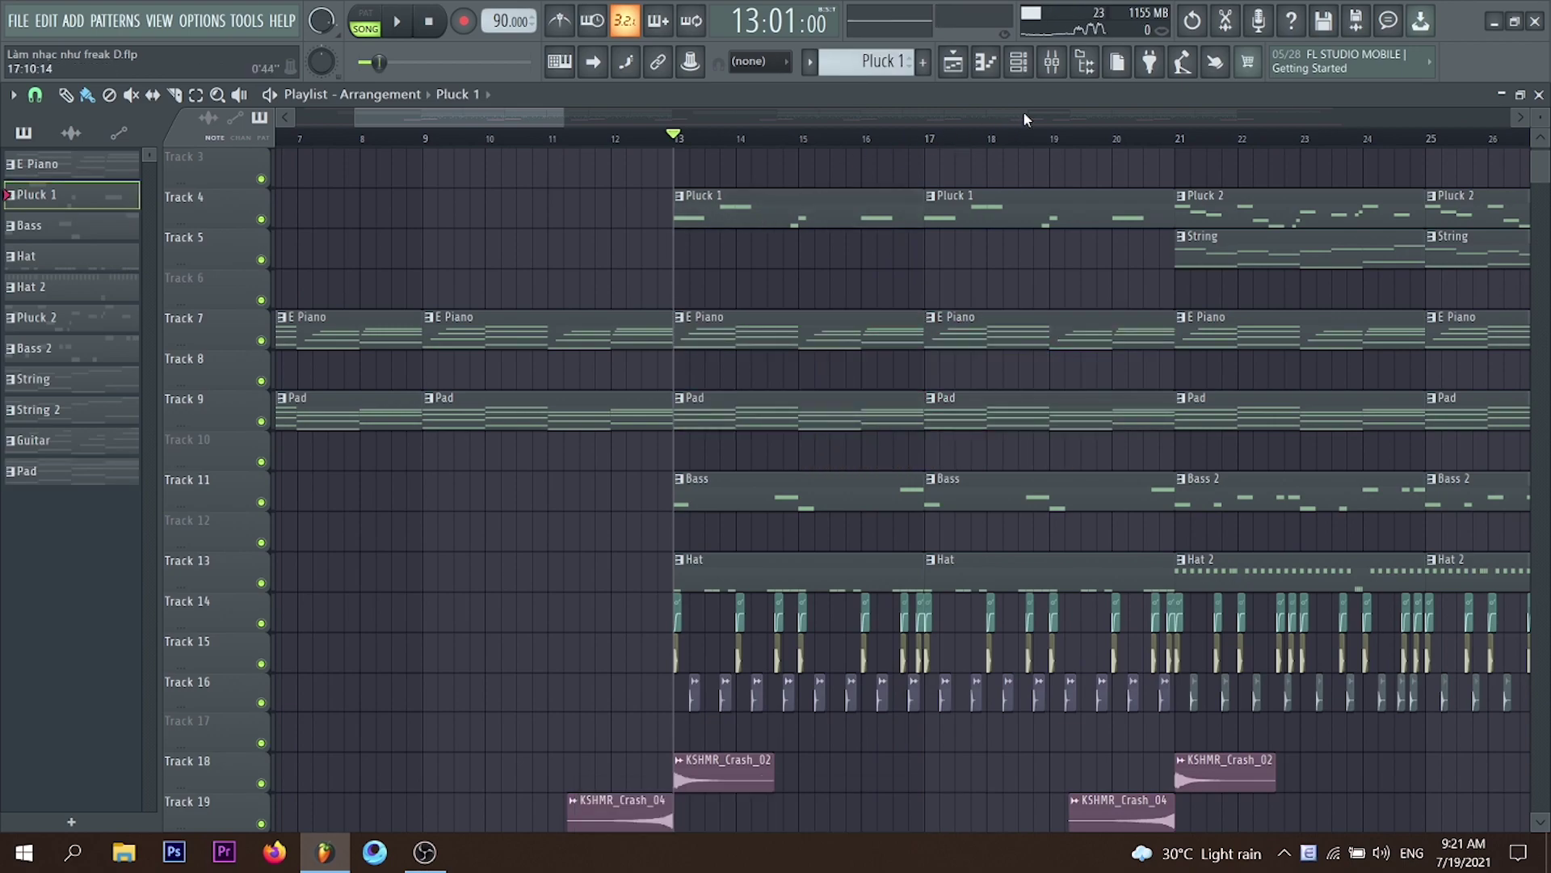
click(1019, 65)
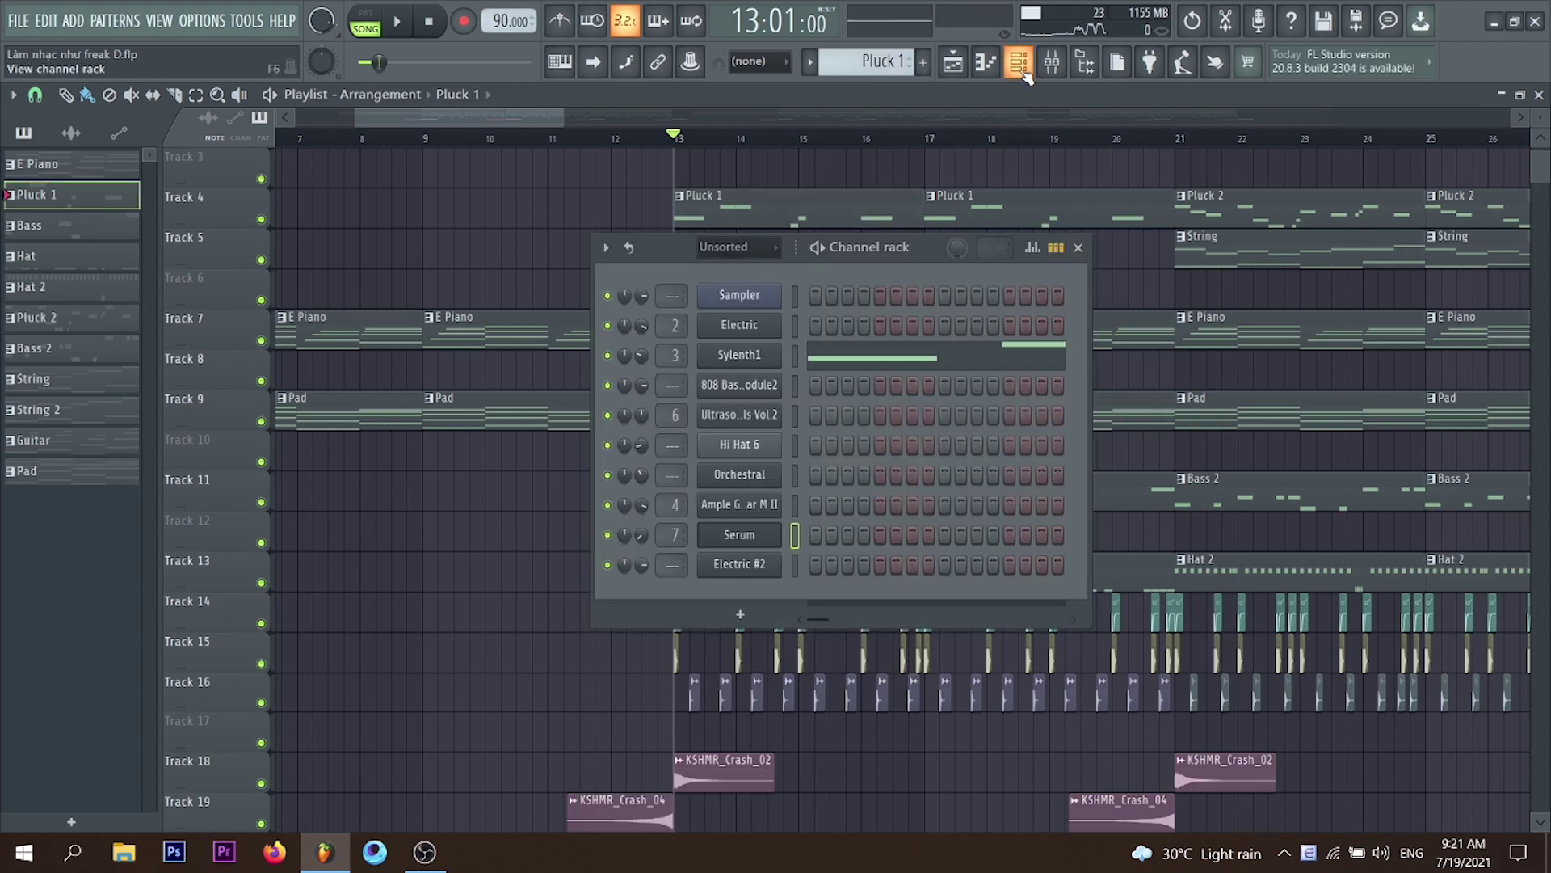
click(754, 357)
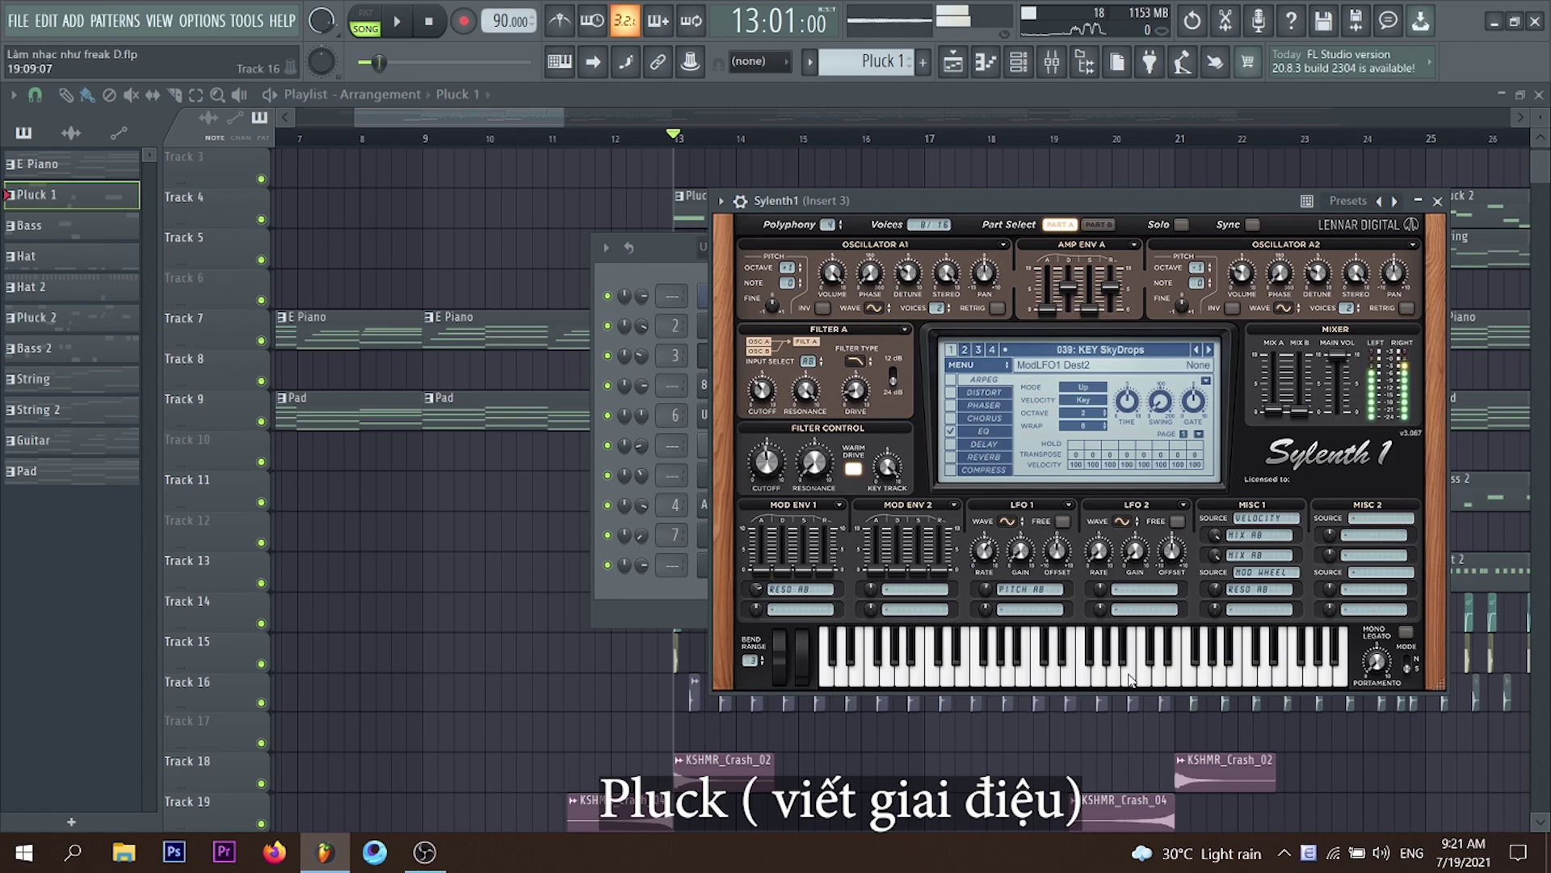
click(366, 24)
key(F7)
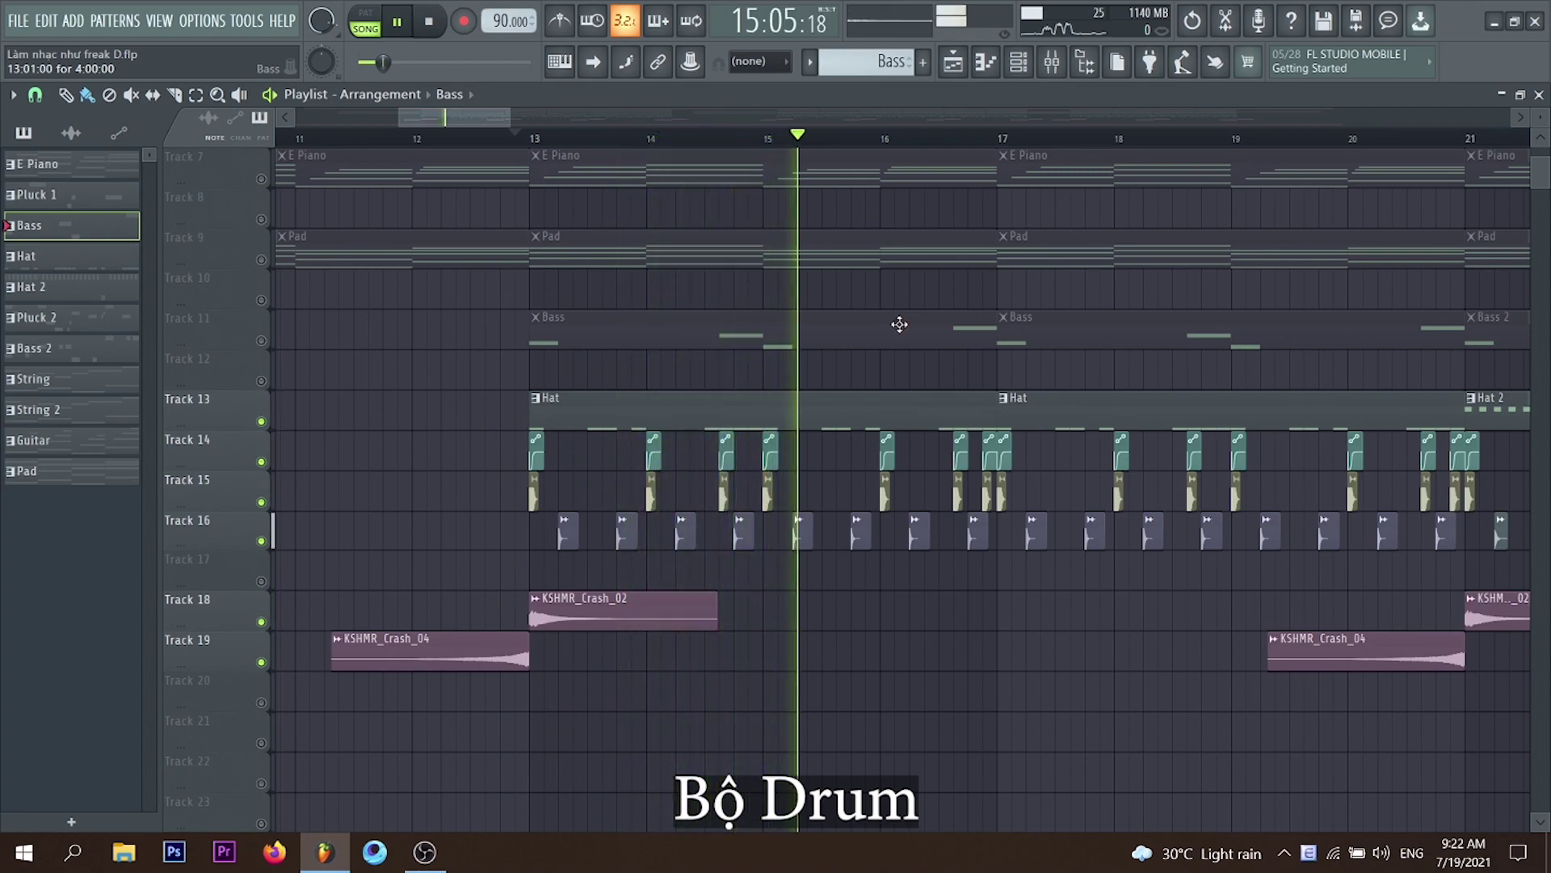
- Listen to the drum section from bar 13, stop playback and open the drum sample used on Track 15
scroll(945, 333, up, 2)
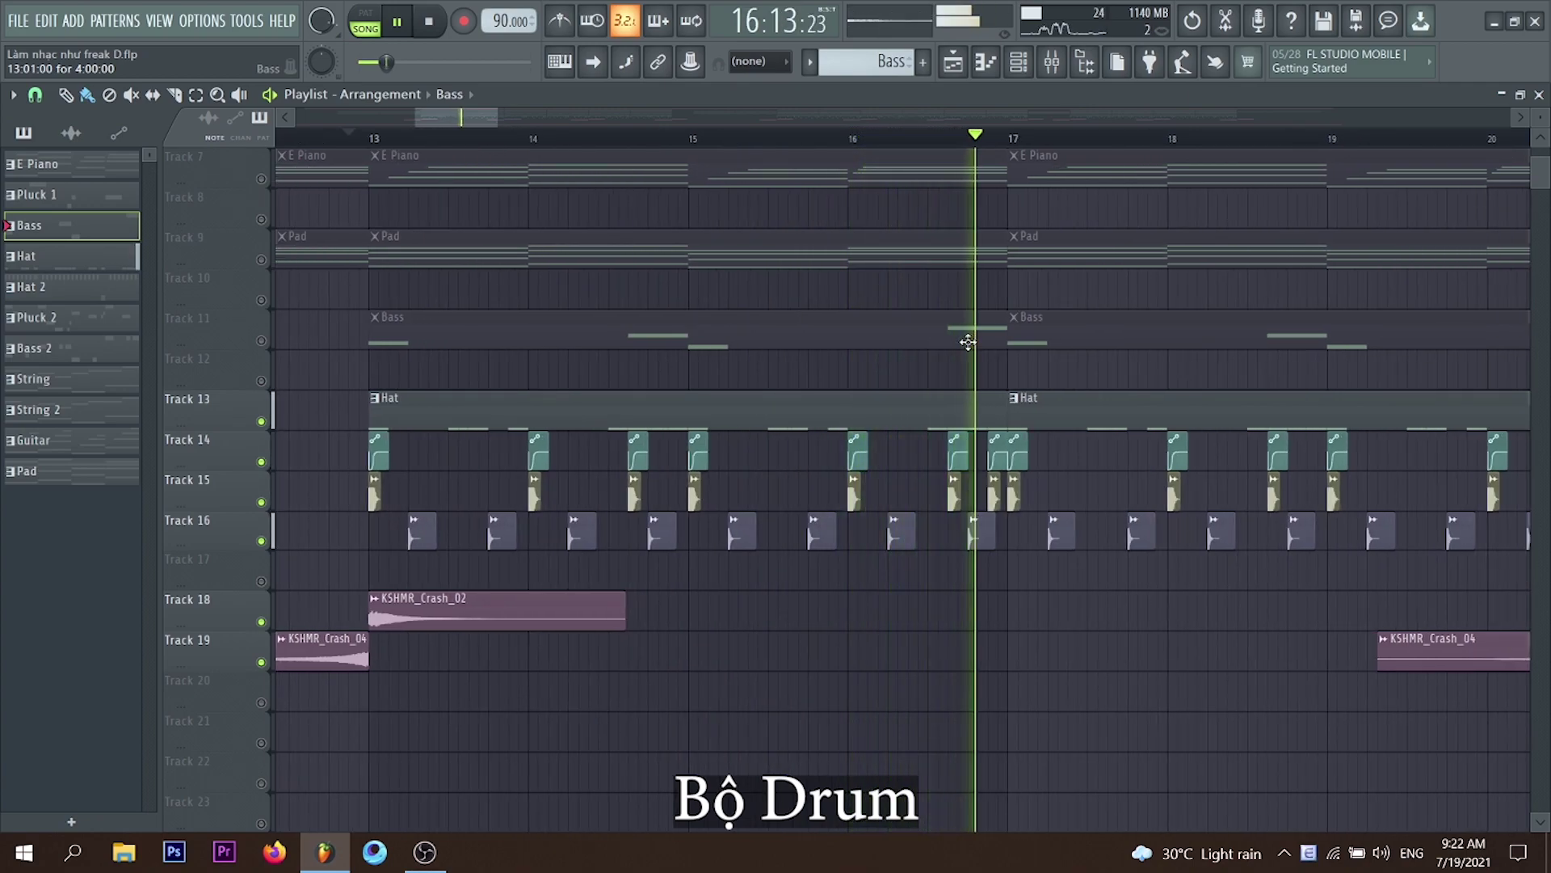
key(space)
double_click(694, 490)
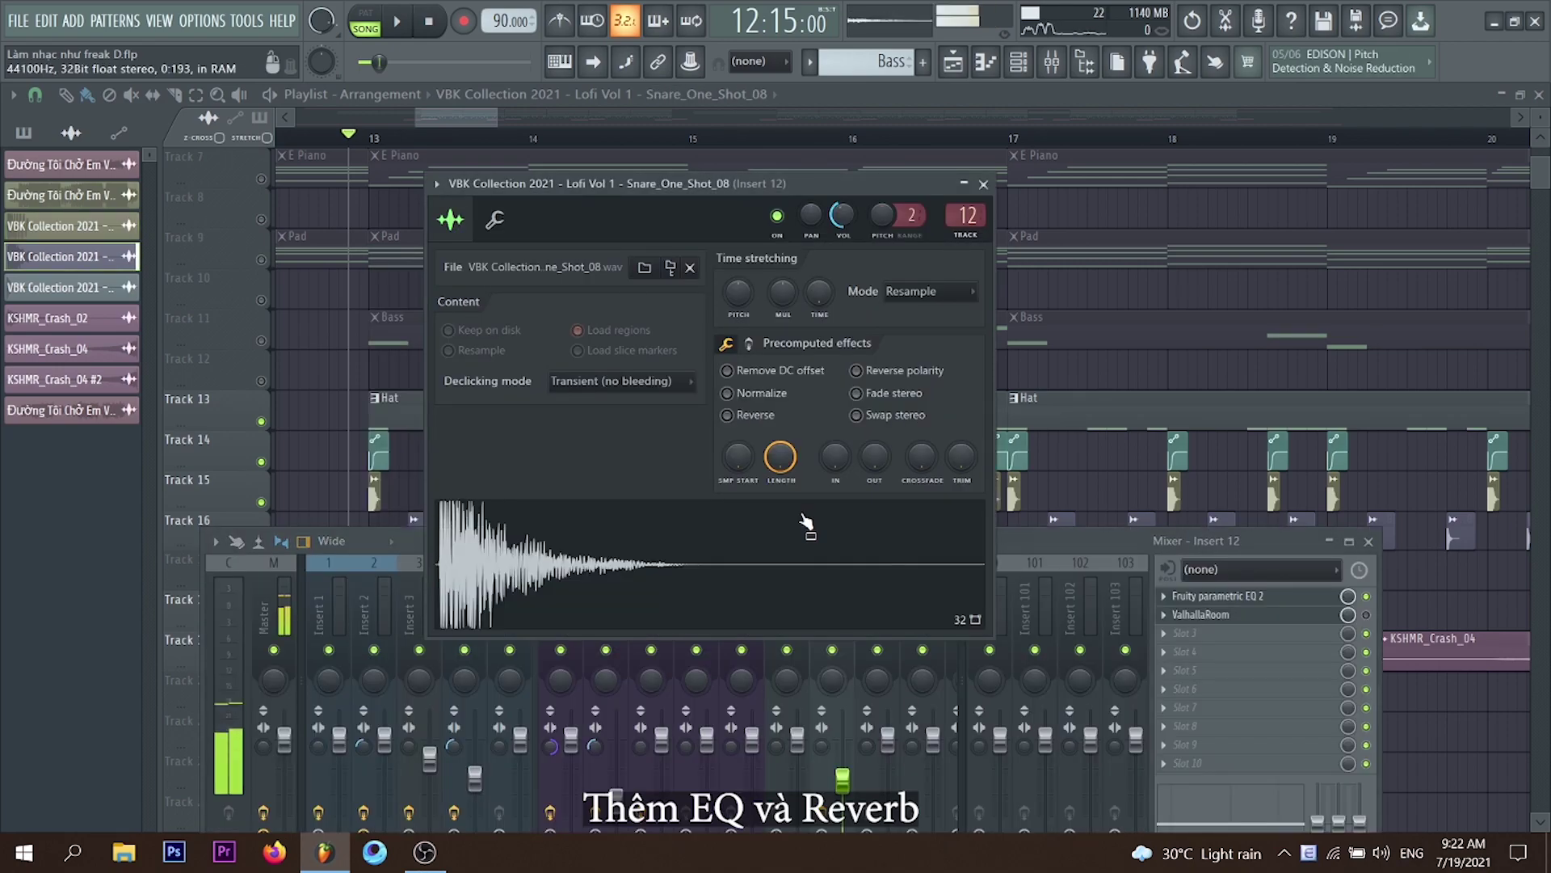
- Enable the ValhallaRoom reverb on the snare's mixer Insert 12
click(1371, 619)
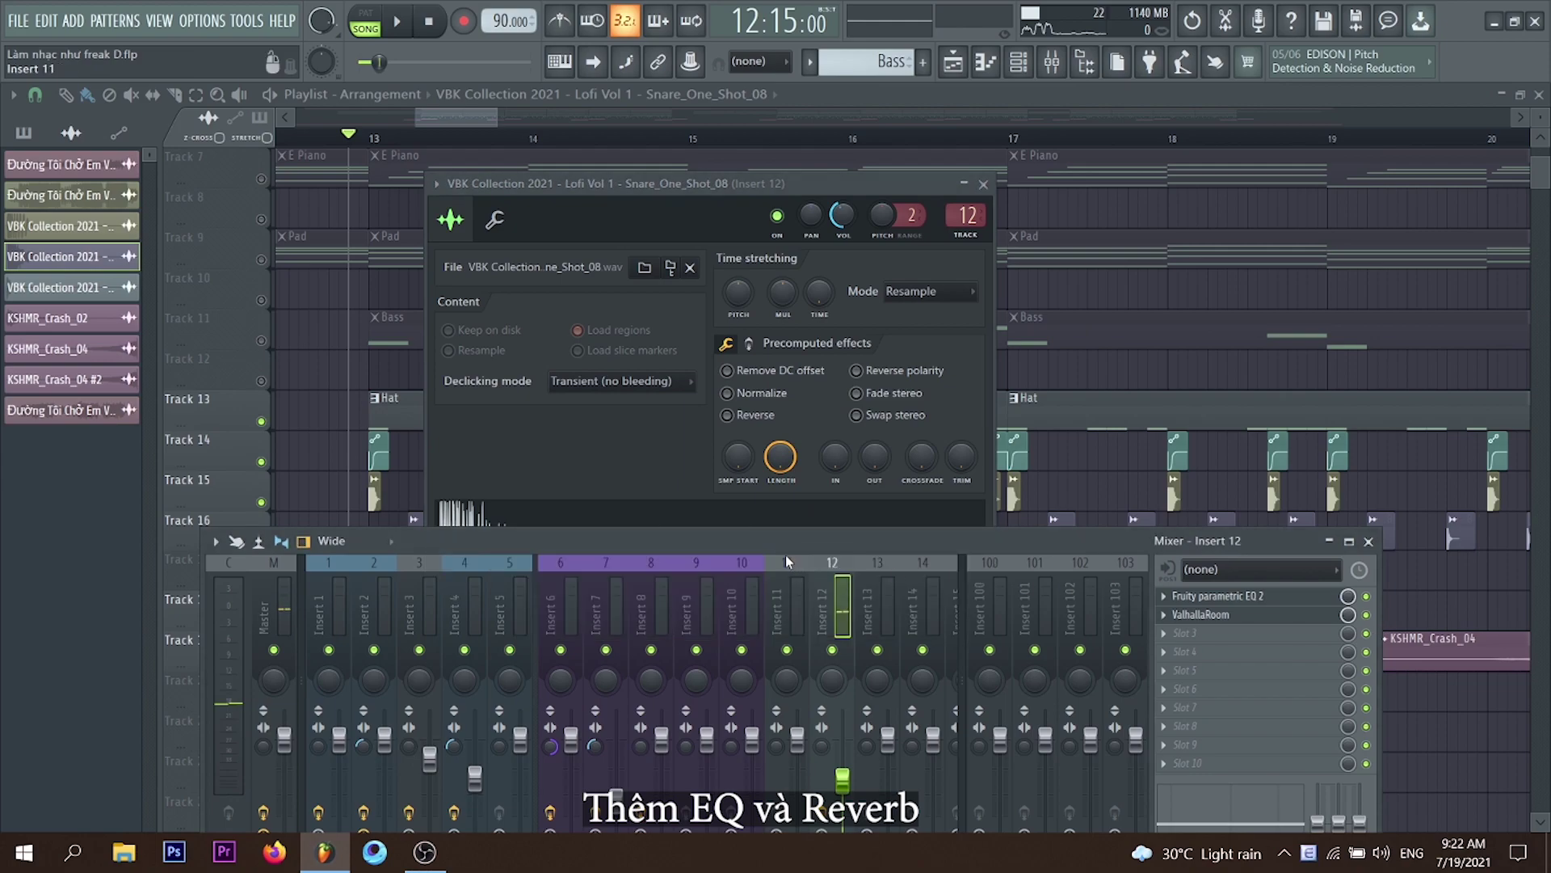
click(728, 523)
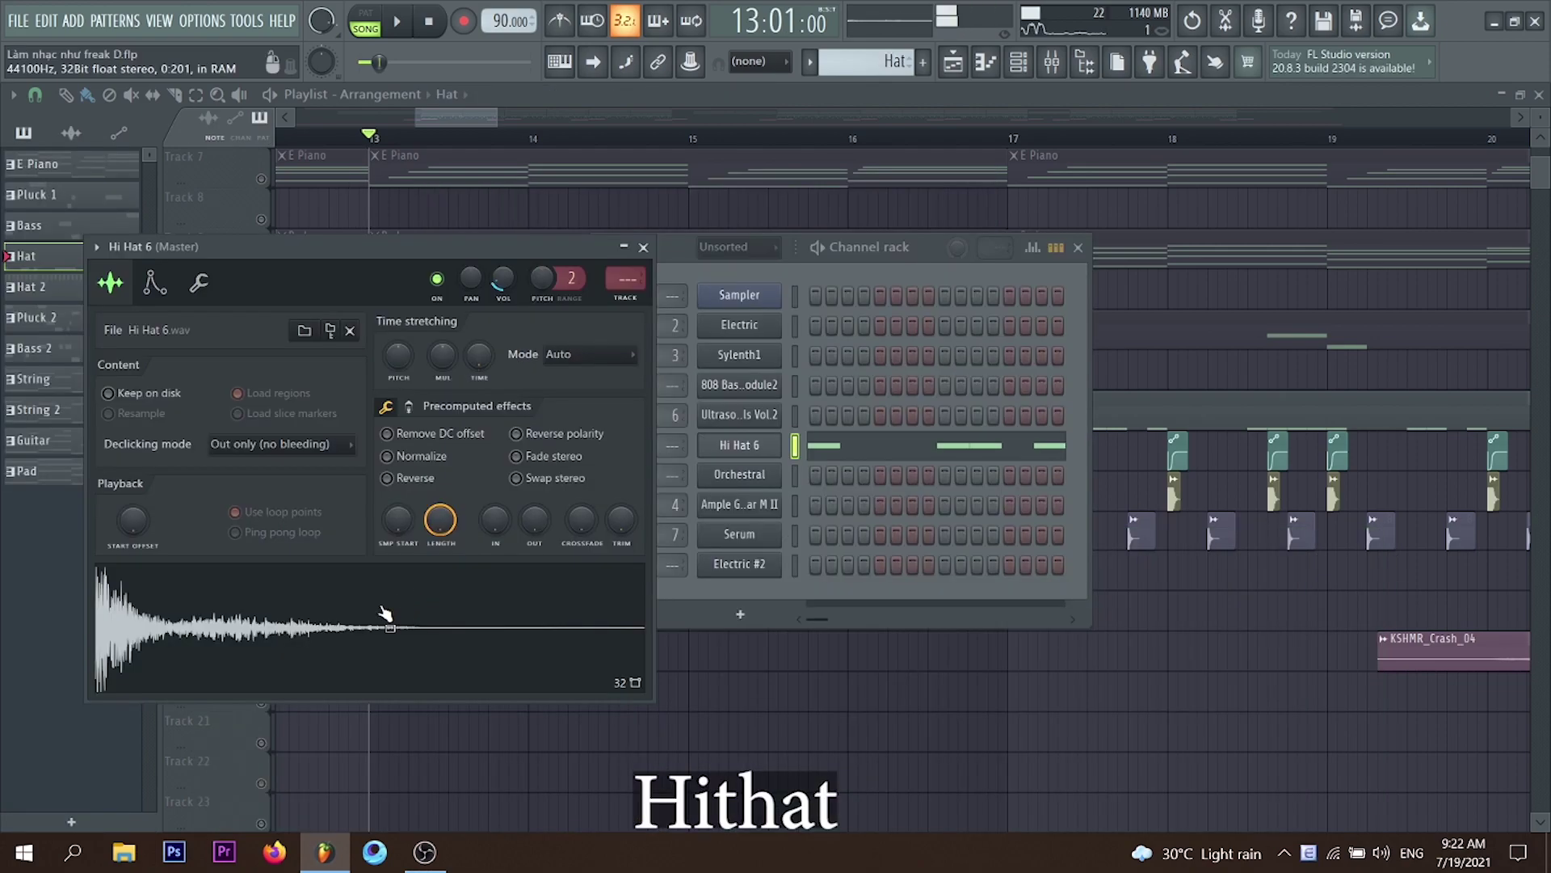
- Open the Hat pattern's Hi Hat 6 notes in the piano roll and play them back
key(F7)
key(space)
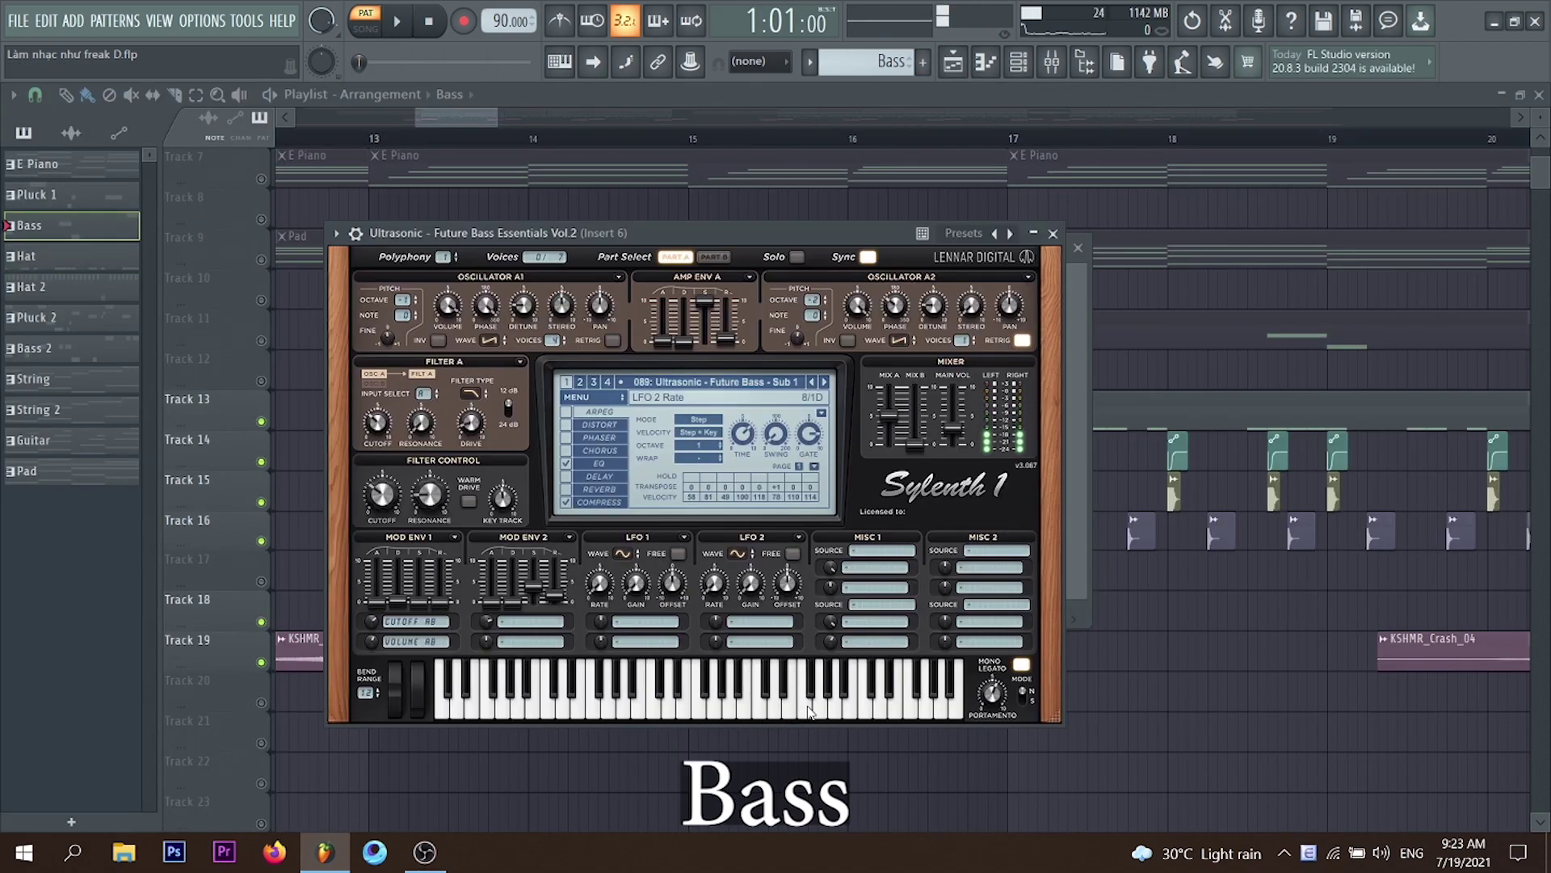
- Open the Bass pattern's notes in the piano roll and audition them, skipping ahead to the notes in bars 2 and 4
key(F7)
key(space)
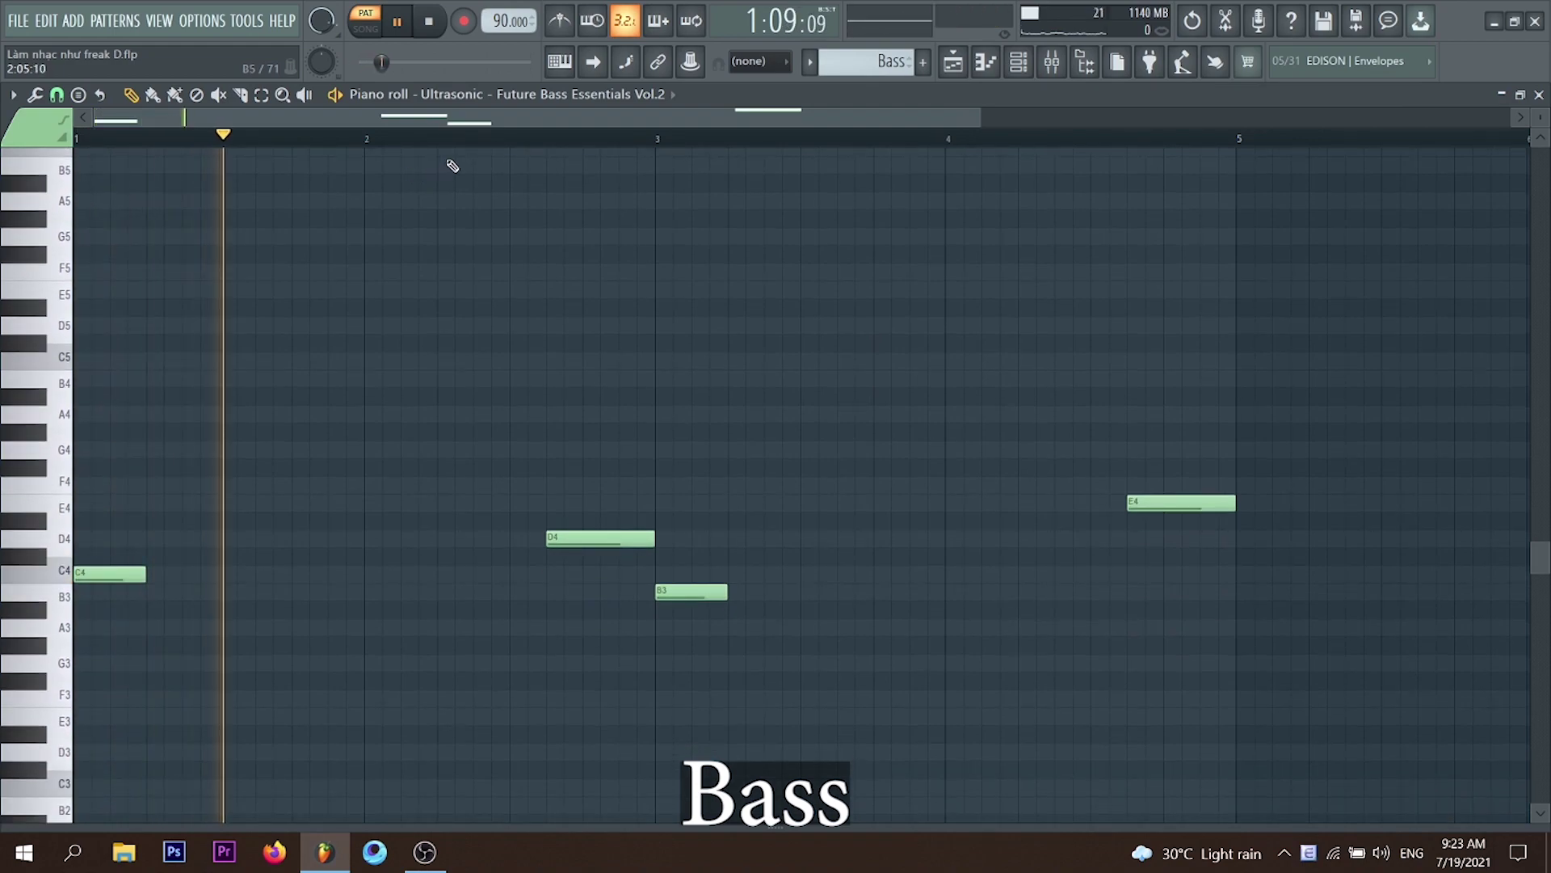
click(529, 139)
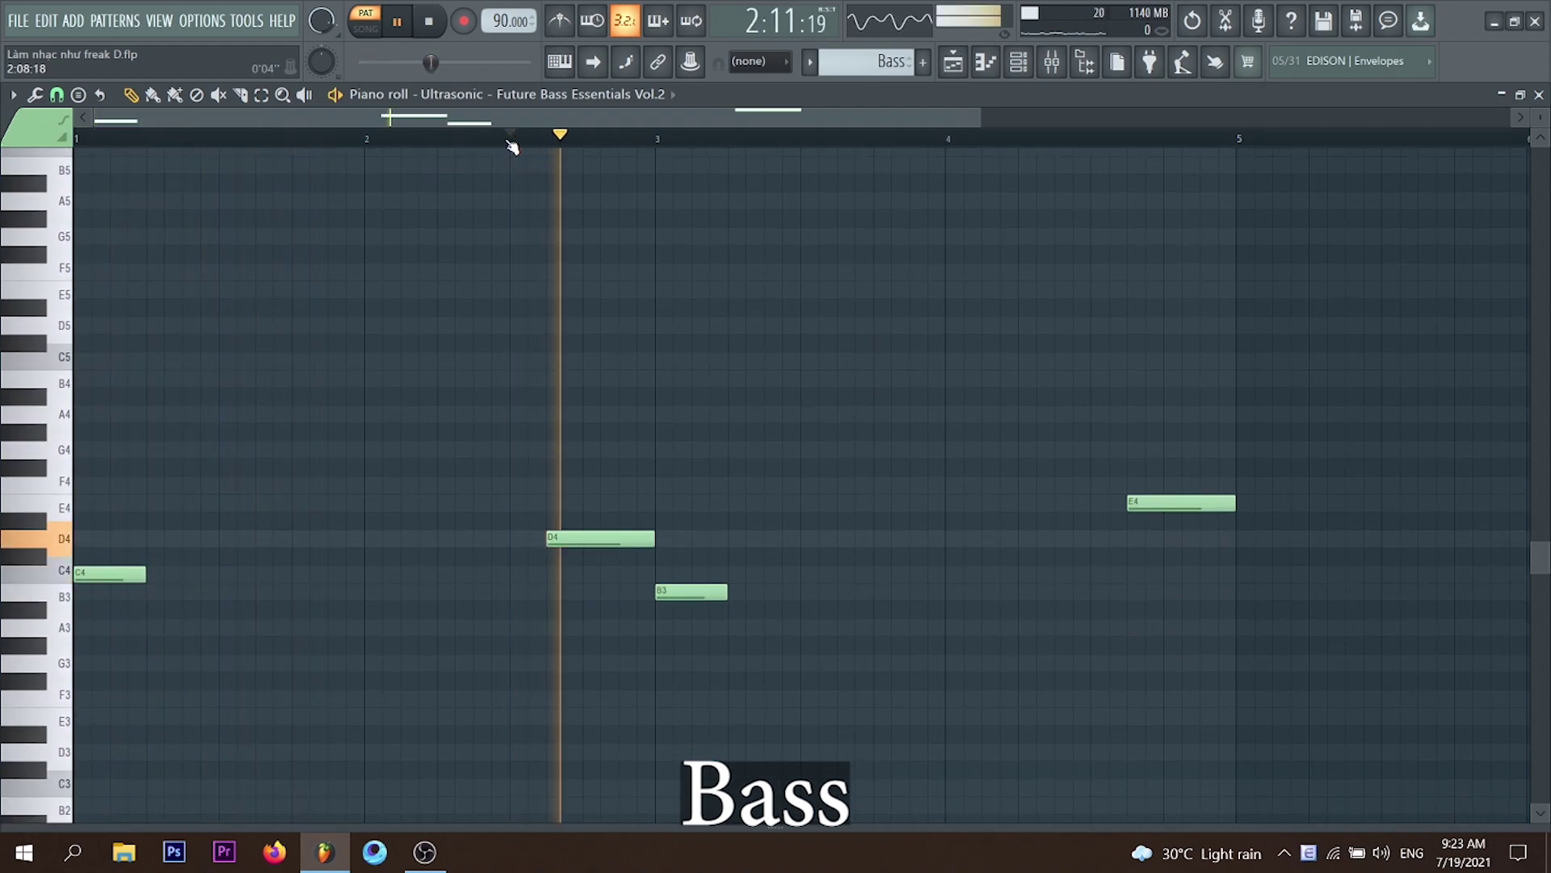
click(1099, 139)
key(space)
- Return to the playlist and play the third section from around bar 21
click(955, 63)
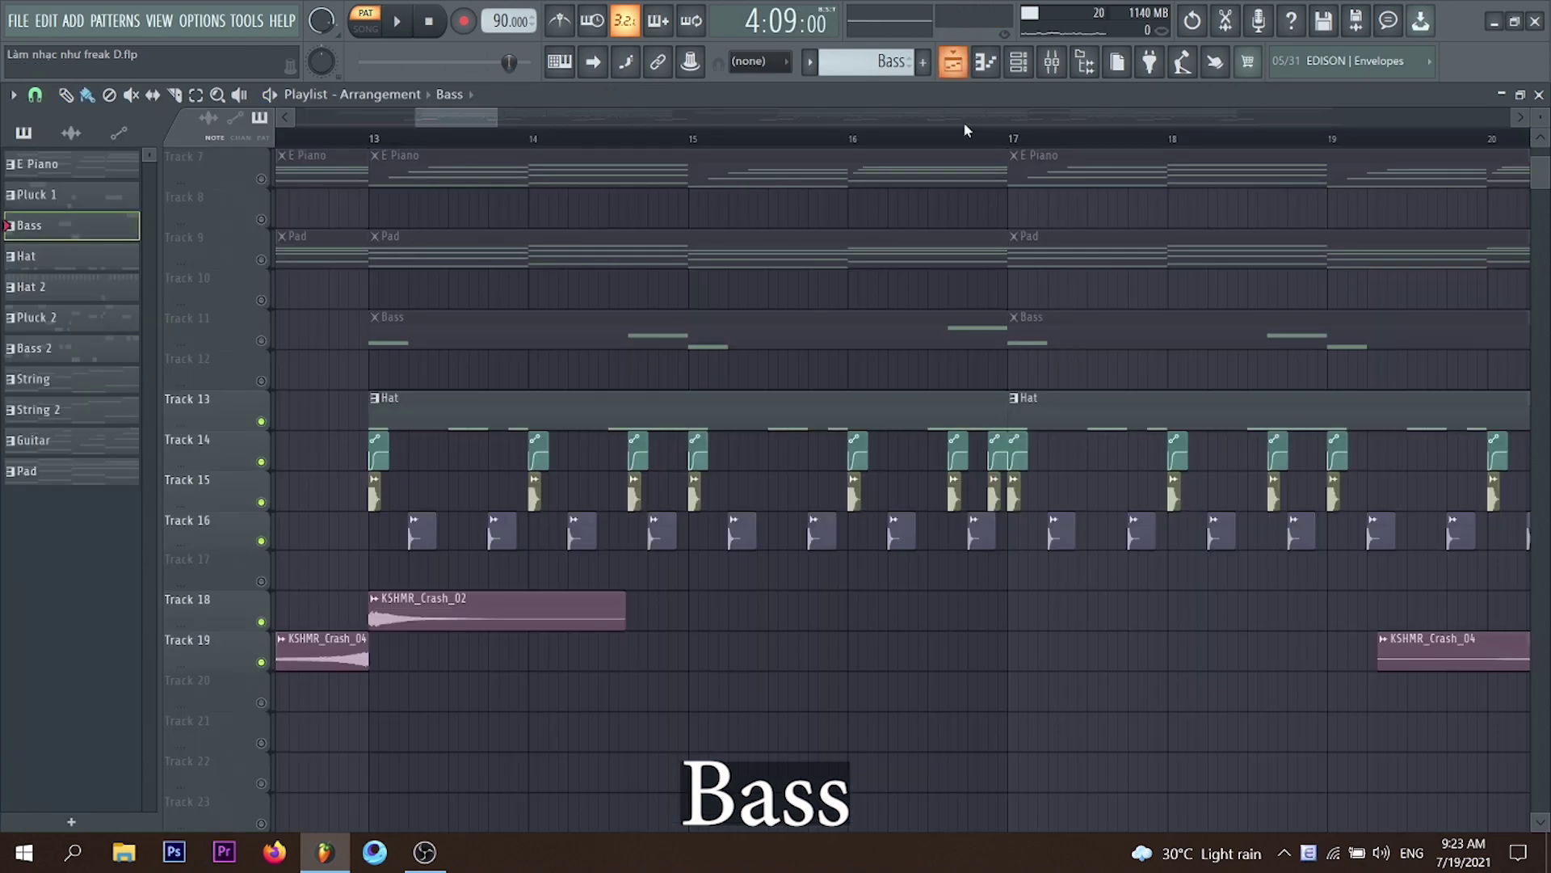
click(553, 139)
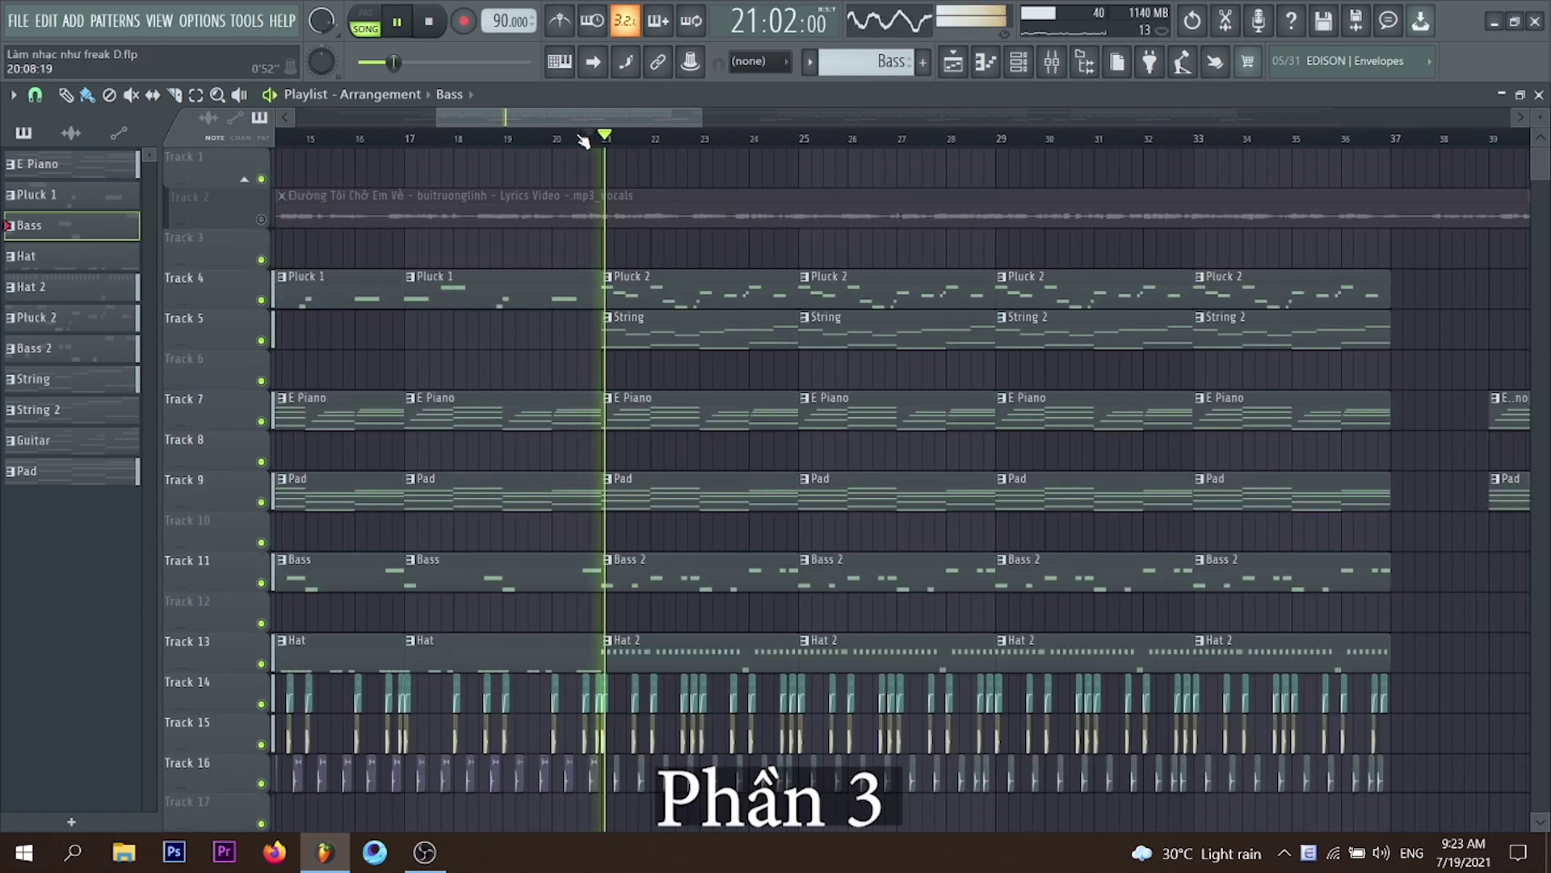
scroll(981, 276, down, 1)
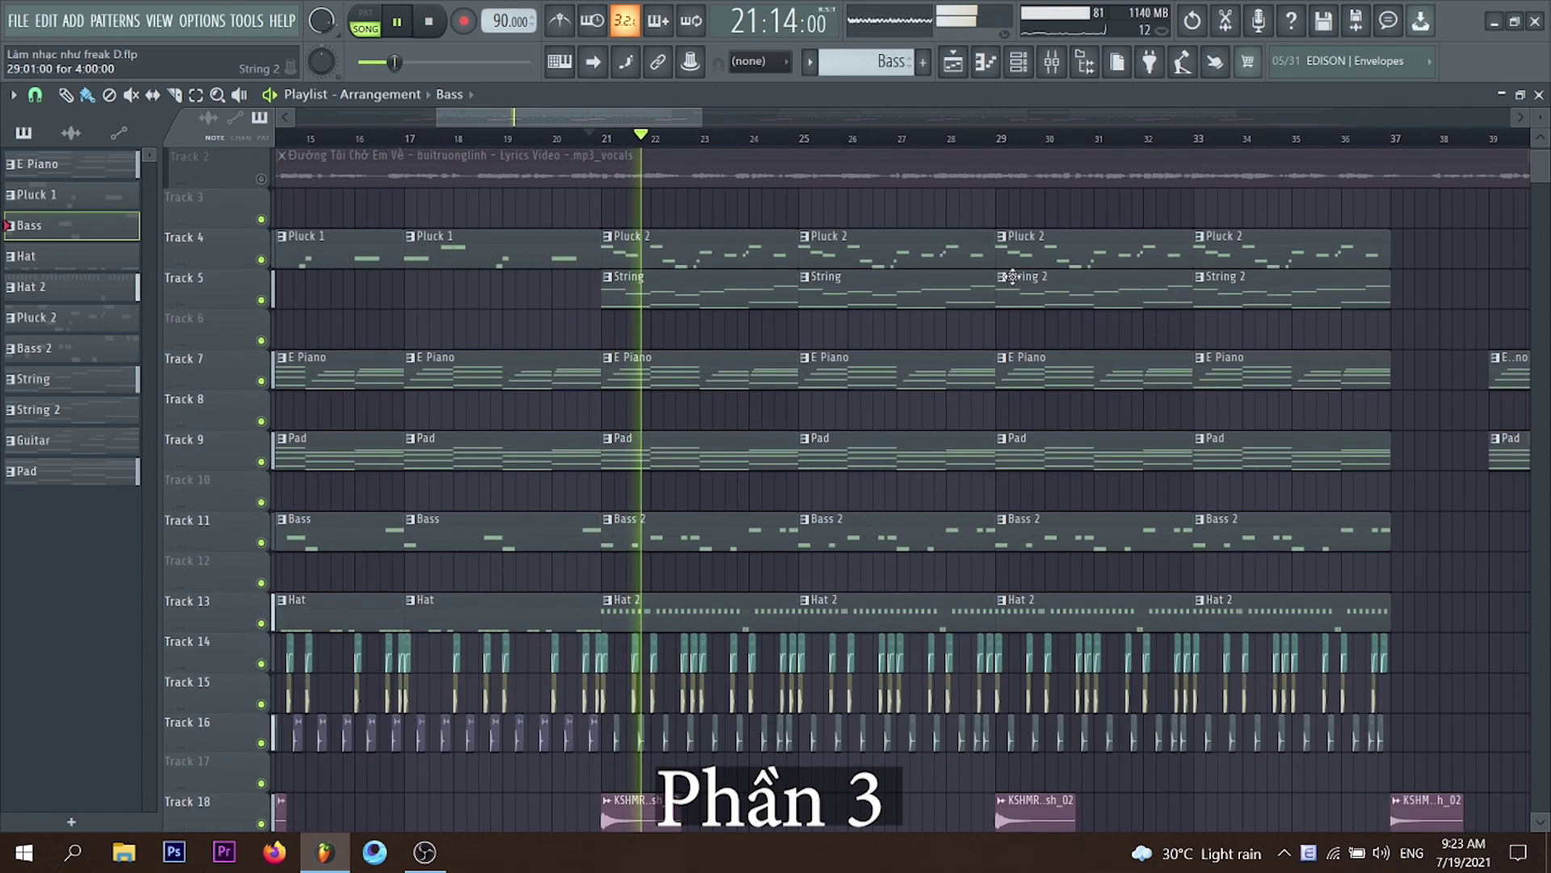
ctrl+scroll(1023, 277, up, 1)
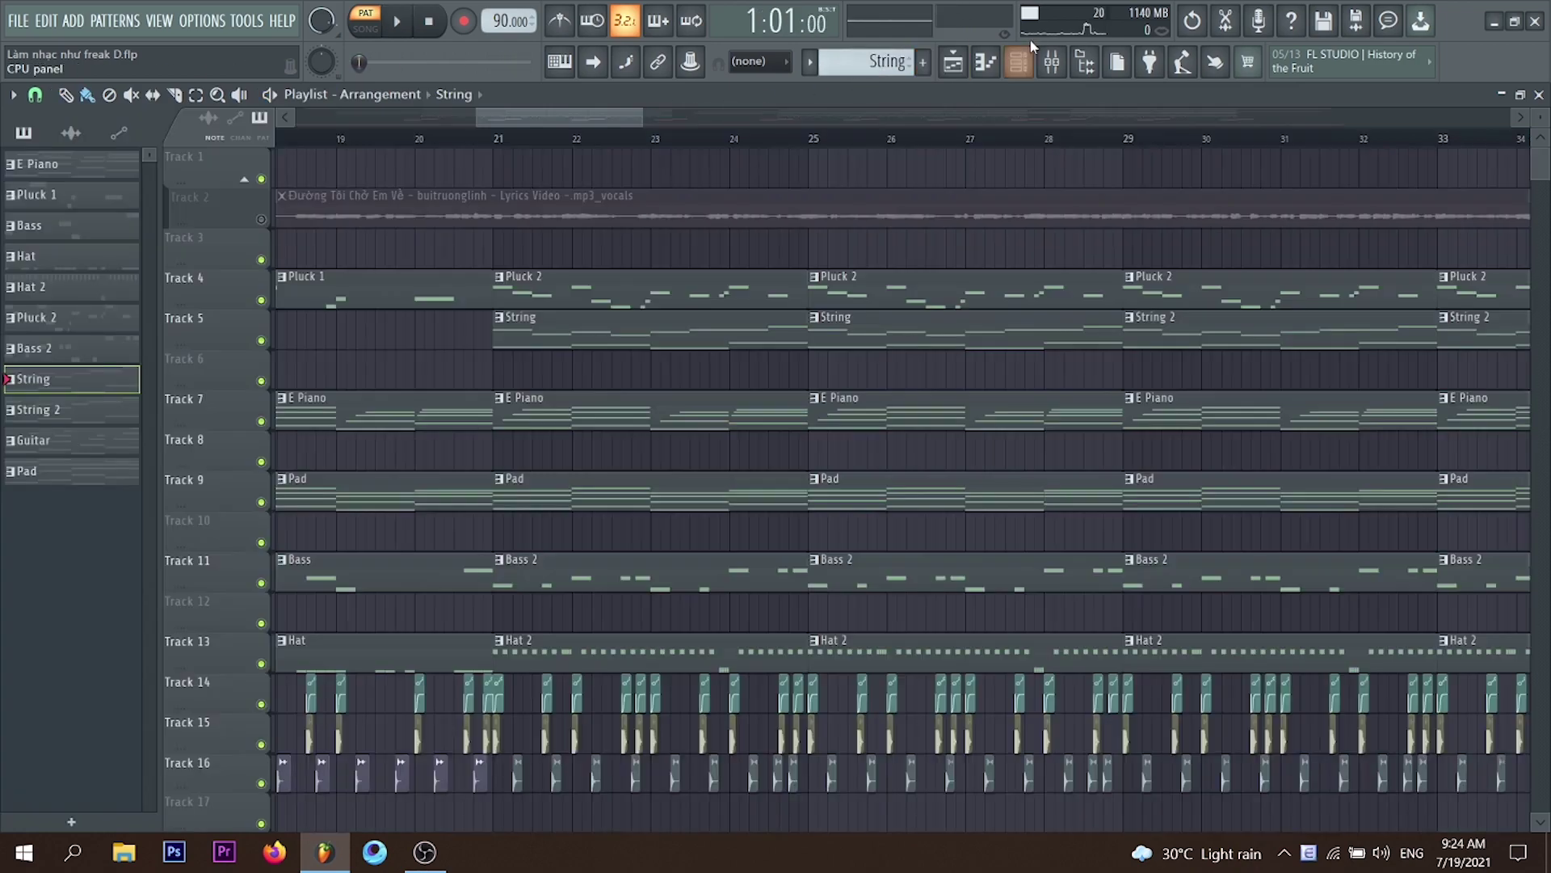
- Open the String pattern's Orchestral channel notes in the piano roll
click(1029, 65)
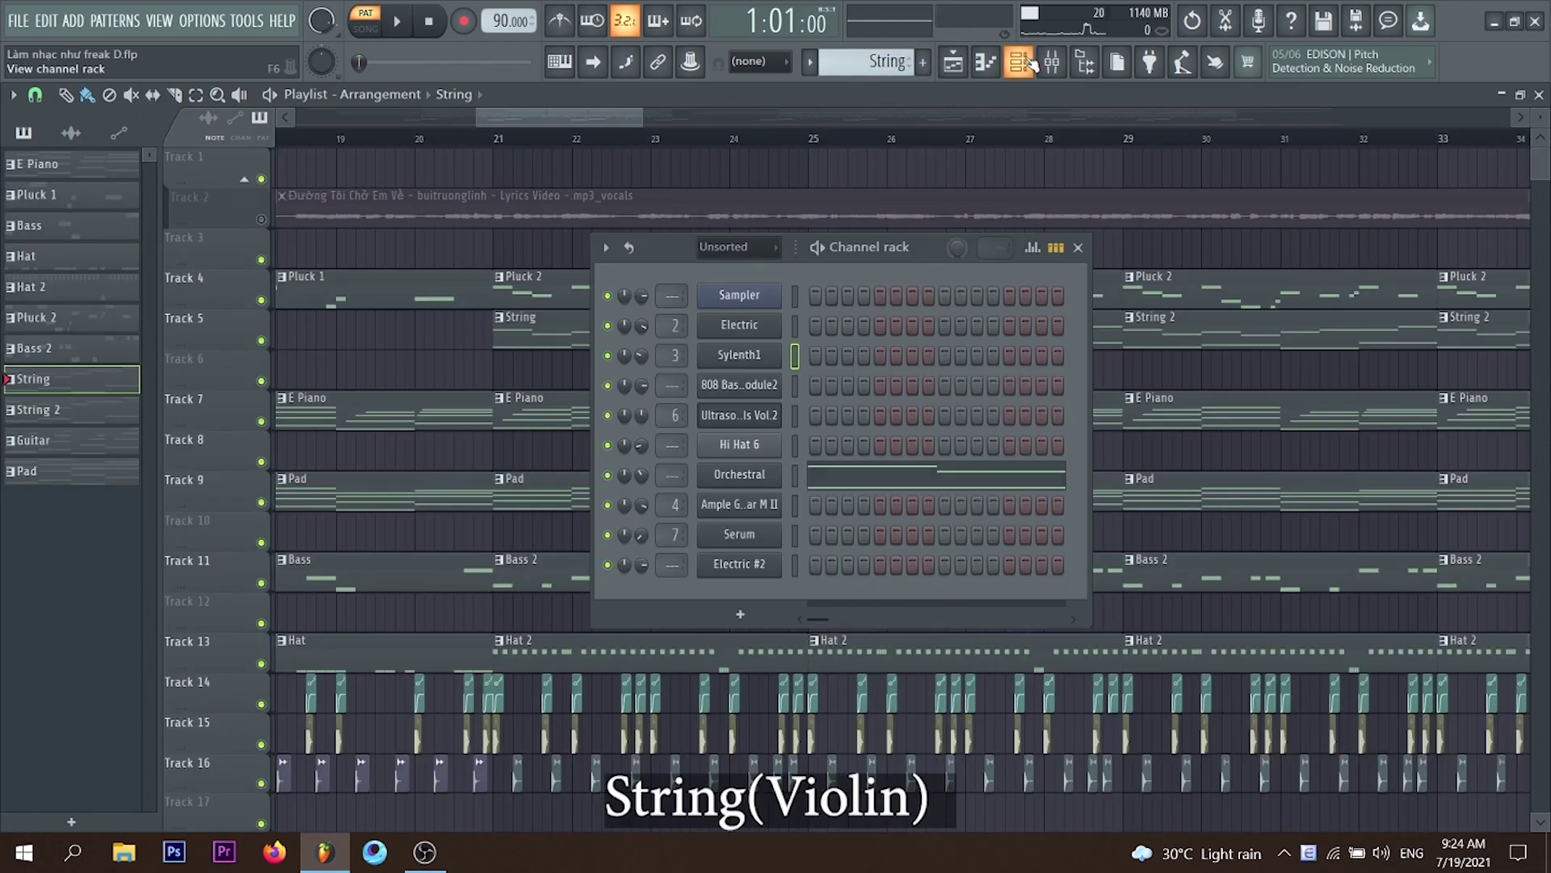
click(865, 475)
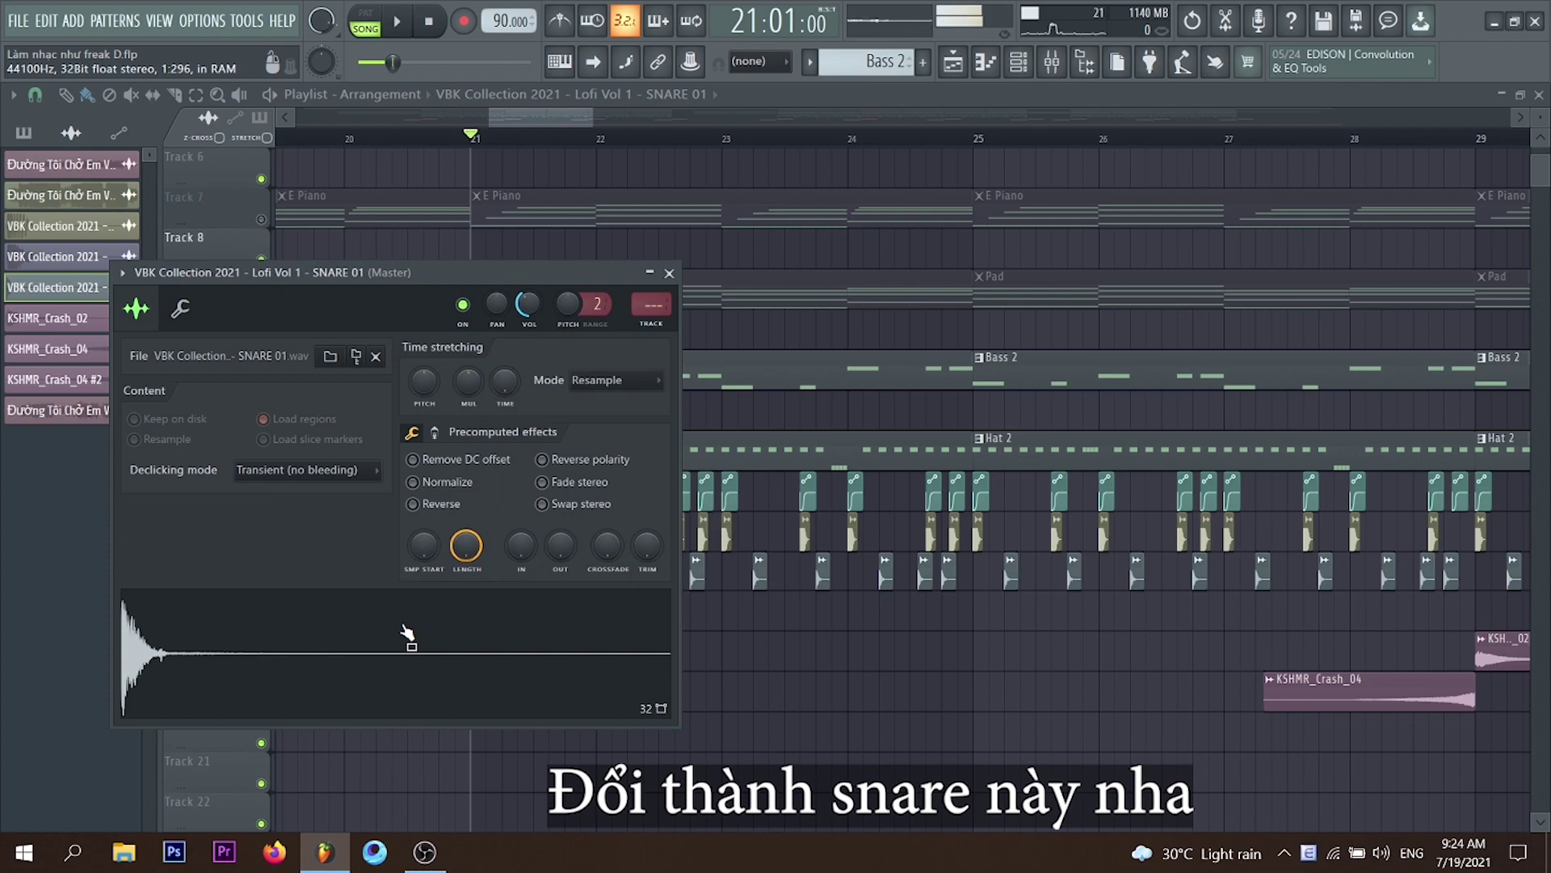
- Close the SNARE 01 sample settings and play back the Hat 2 pattern's Hi Hat 6 notes in the piano roll
click(669, 272)
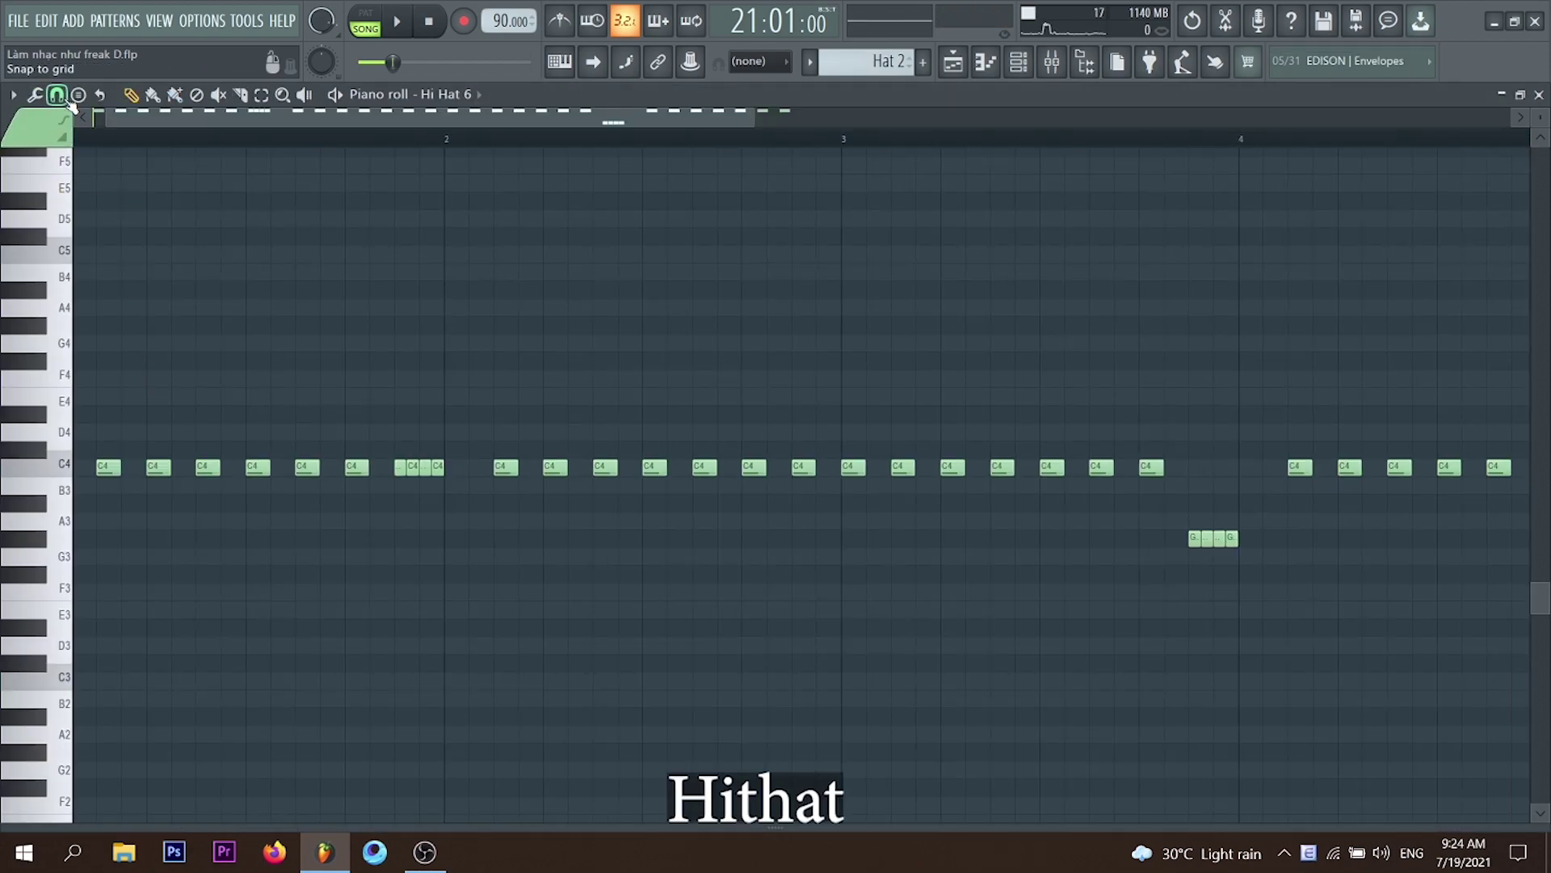
click(61, 96)
click(76, 257)
key(space)
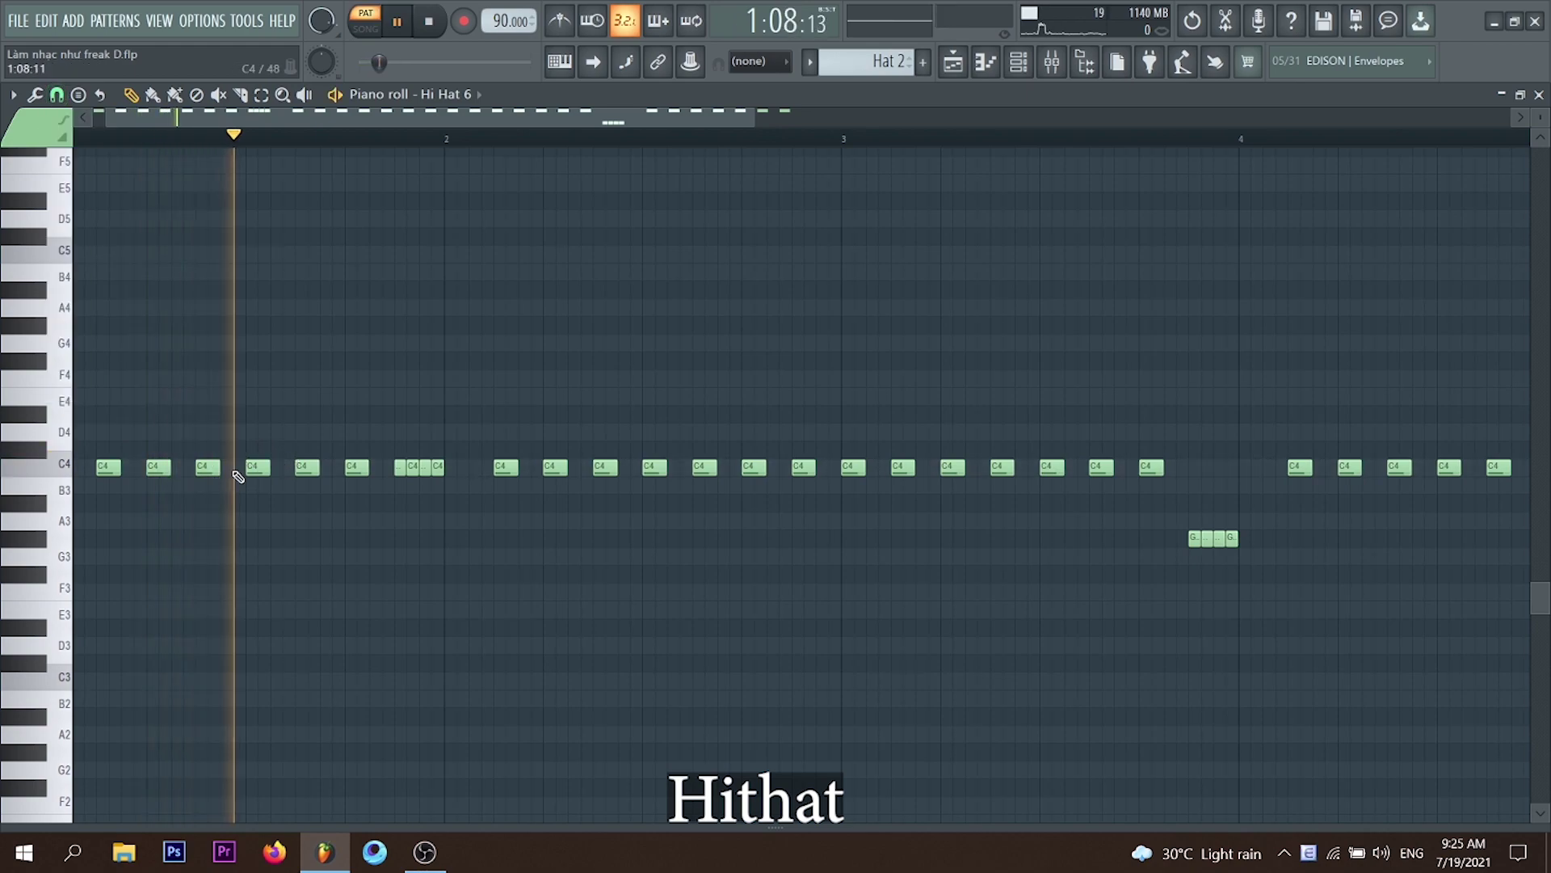
scroll(423, 469, up, 2)
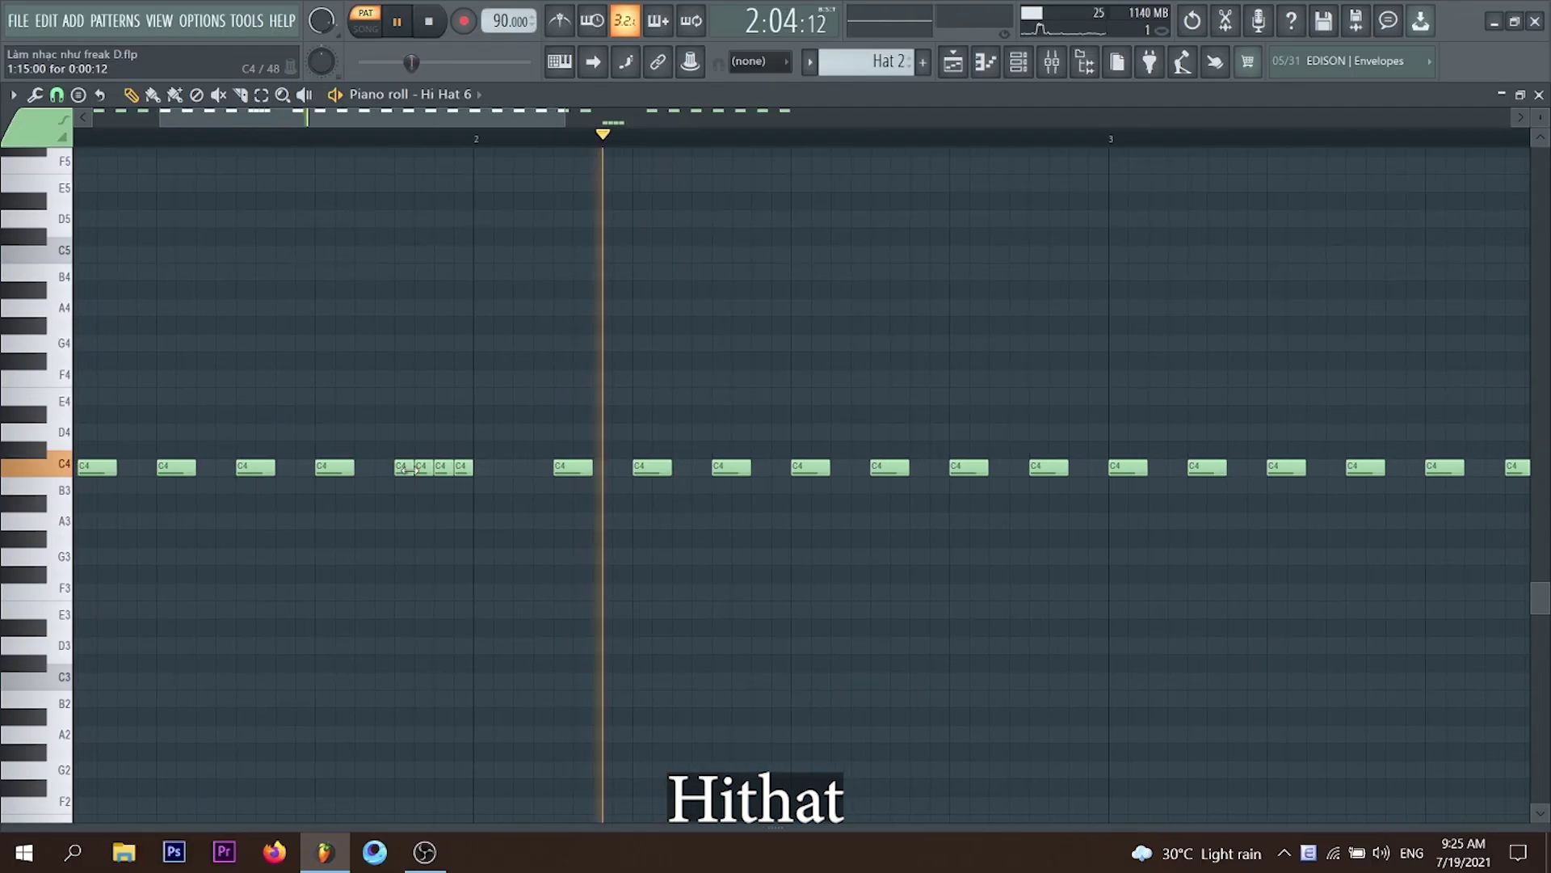
scroll(879, 547, down, 3)
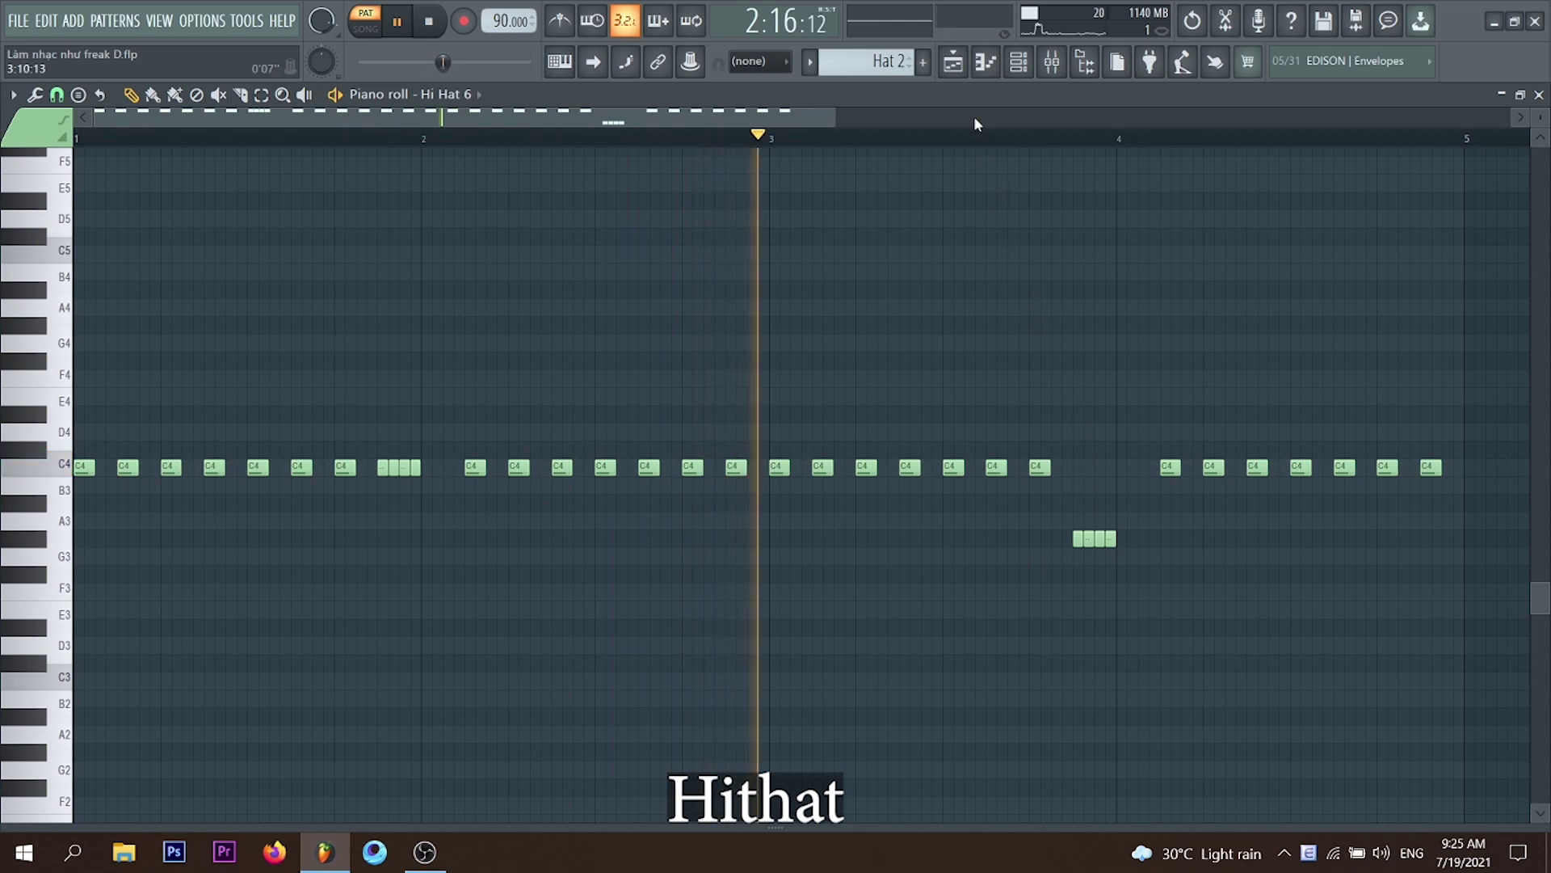
scroll(1170, 576, up, 3)
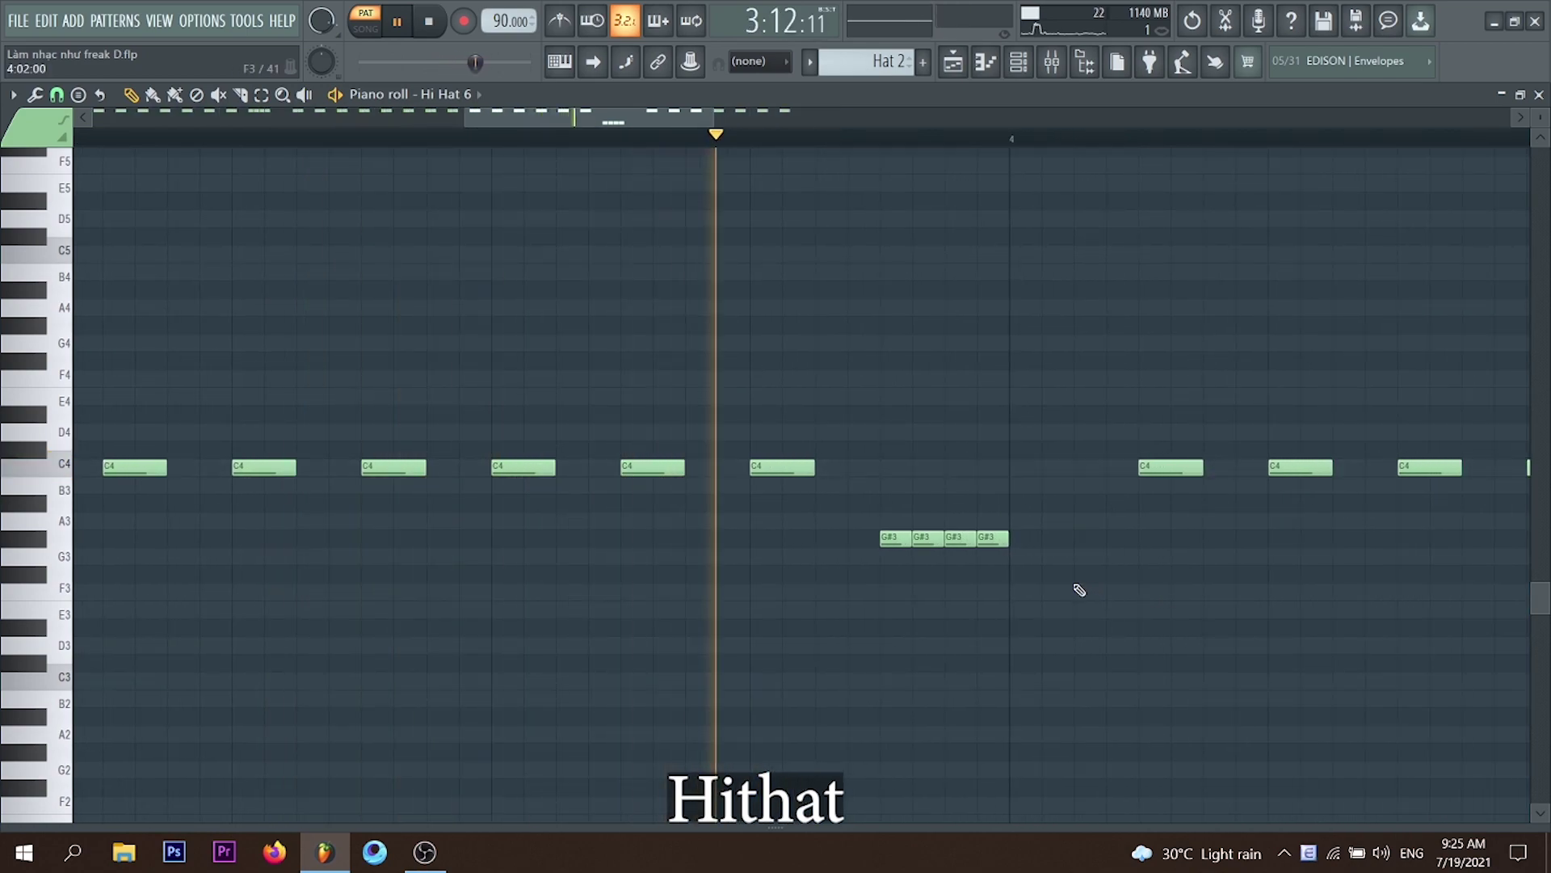
scroll(1079, 590, down, 4)
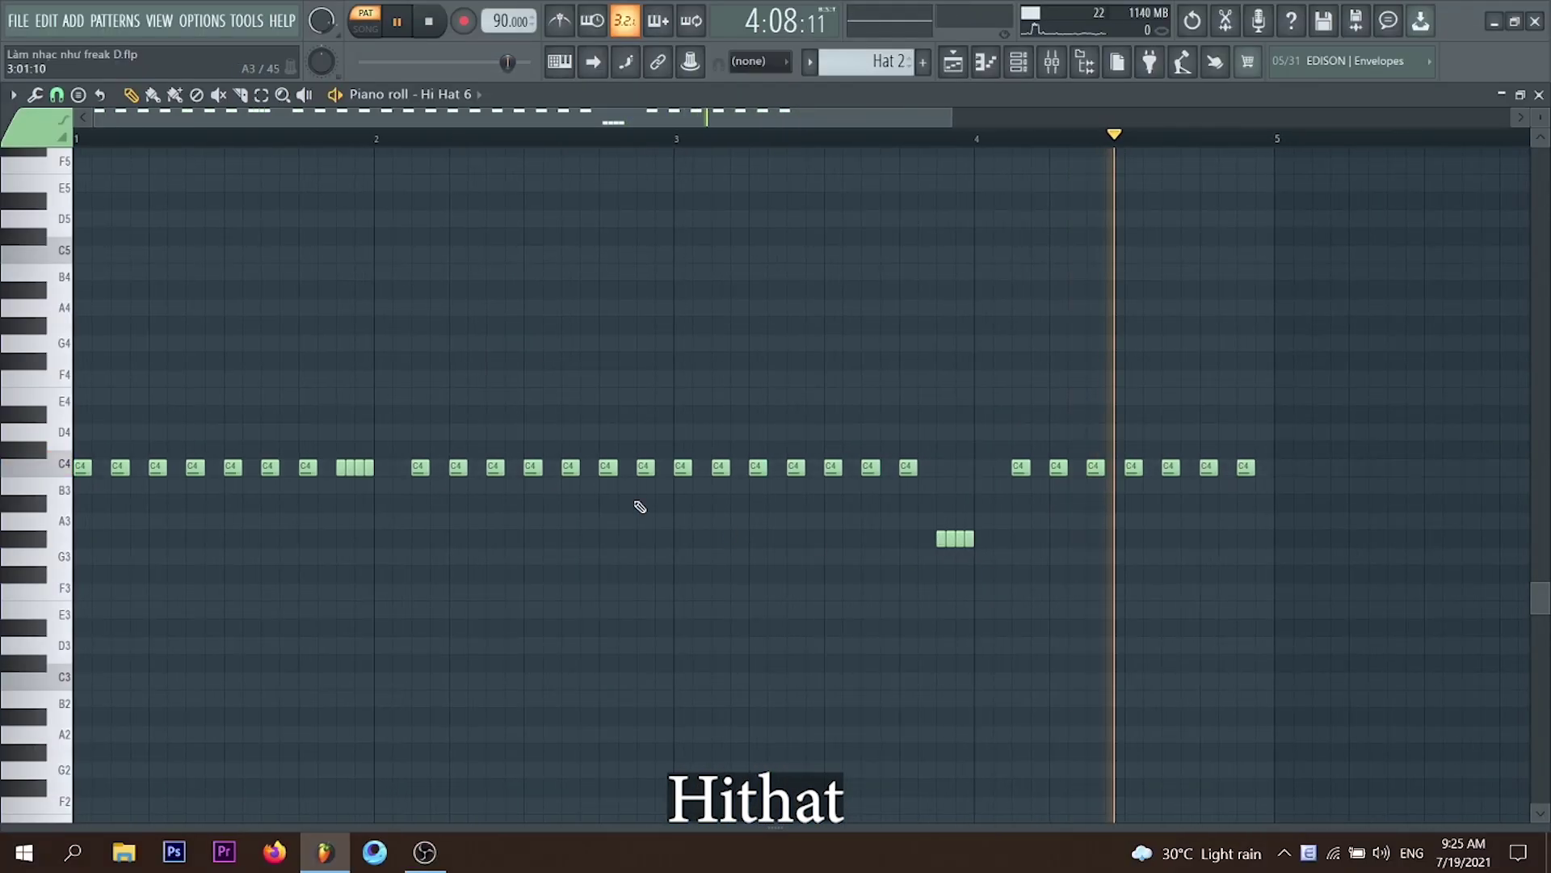
- Play the Bass 2 pattern's notes in the piano roll through bar 4, examining each note's position and length
click(56, 94)
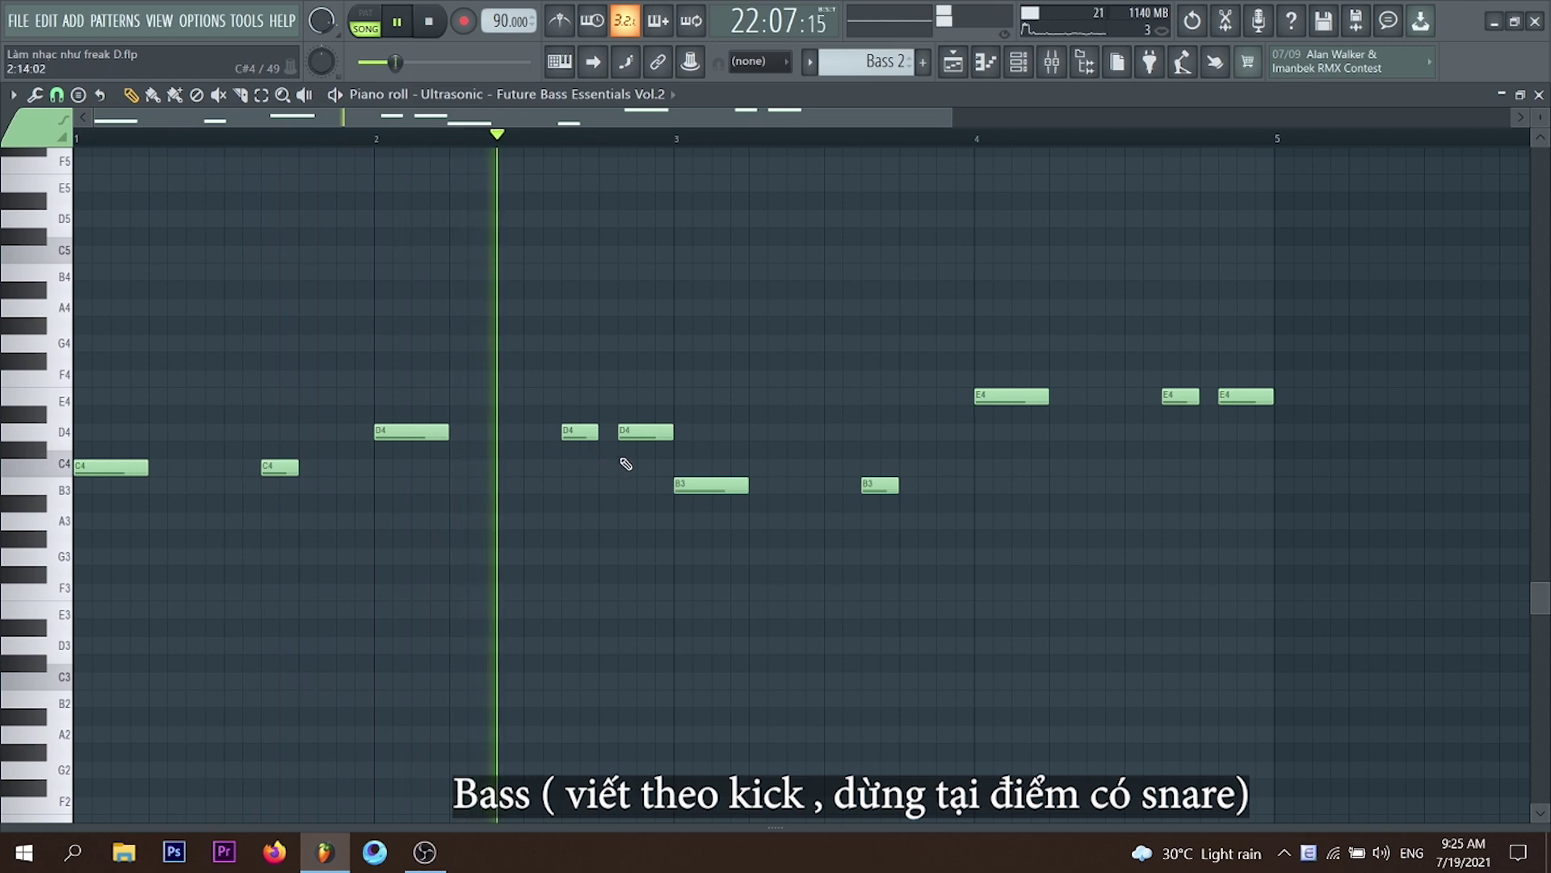
scroll(624, 463, up, 2)
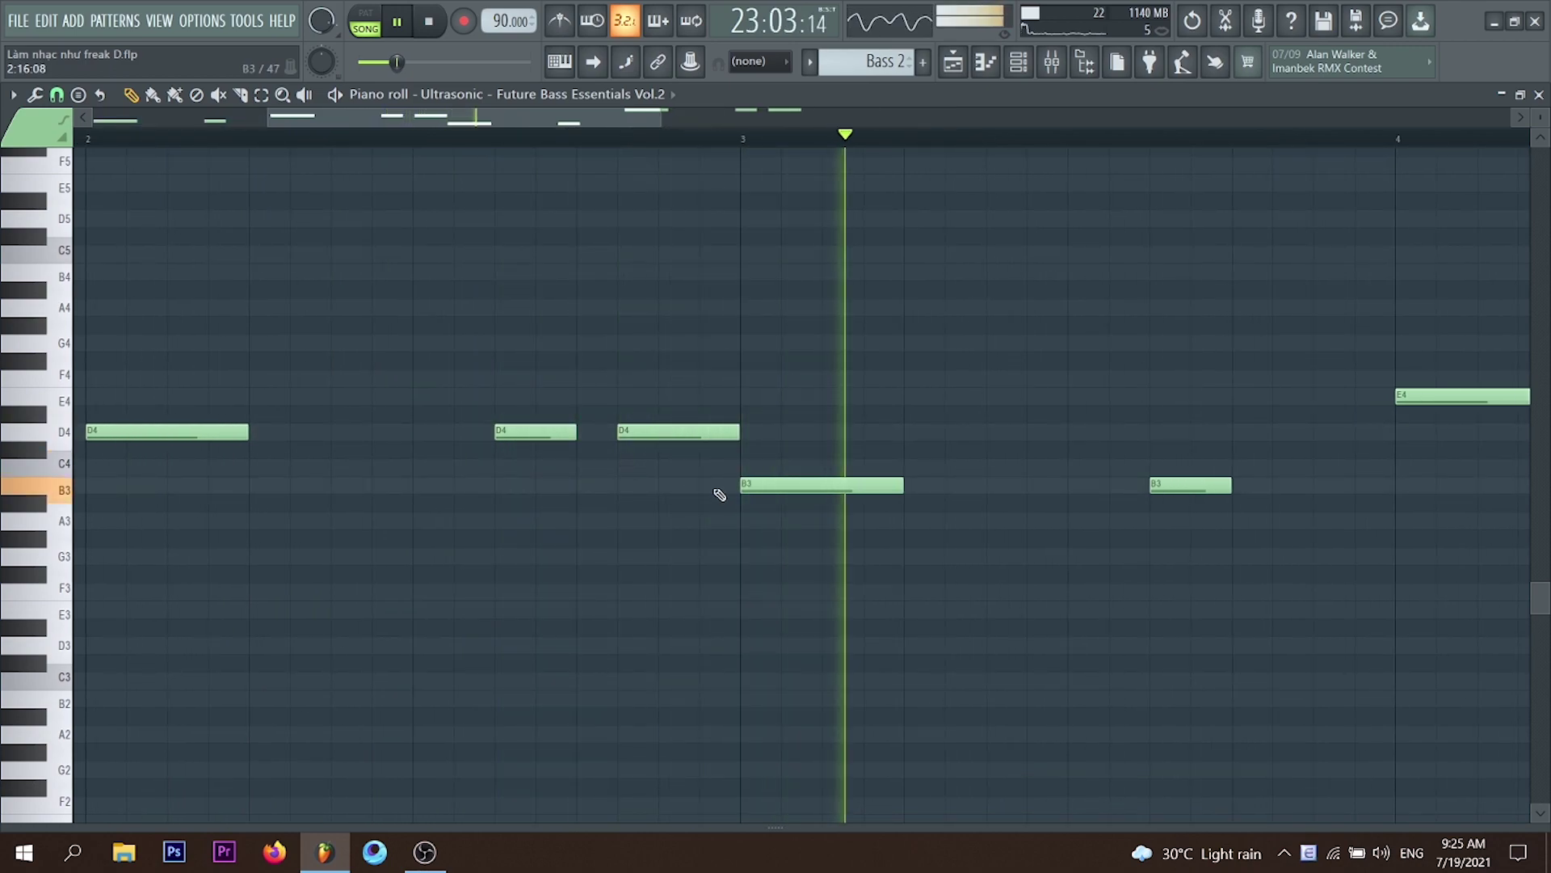
scroll(716, 492, down, 2)
scroll(1060, 554, up, 2)
scroll(1059, 550, down, 2)
scroll(1130, 547, up, 2)
scroll(1129, 547, down, 2)
scroll(1361, 516, up, 2)
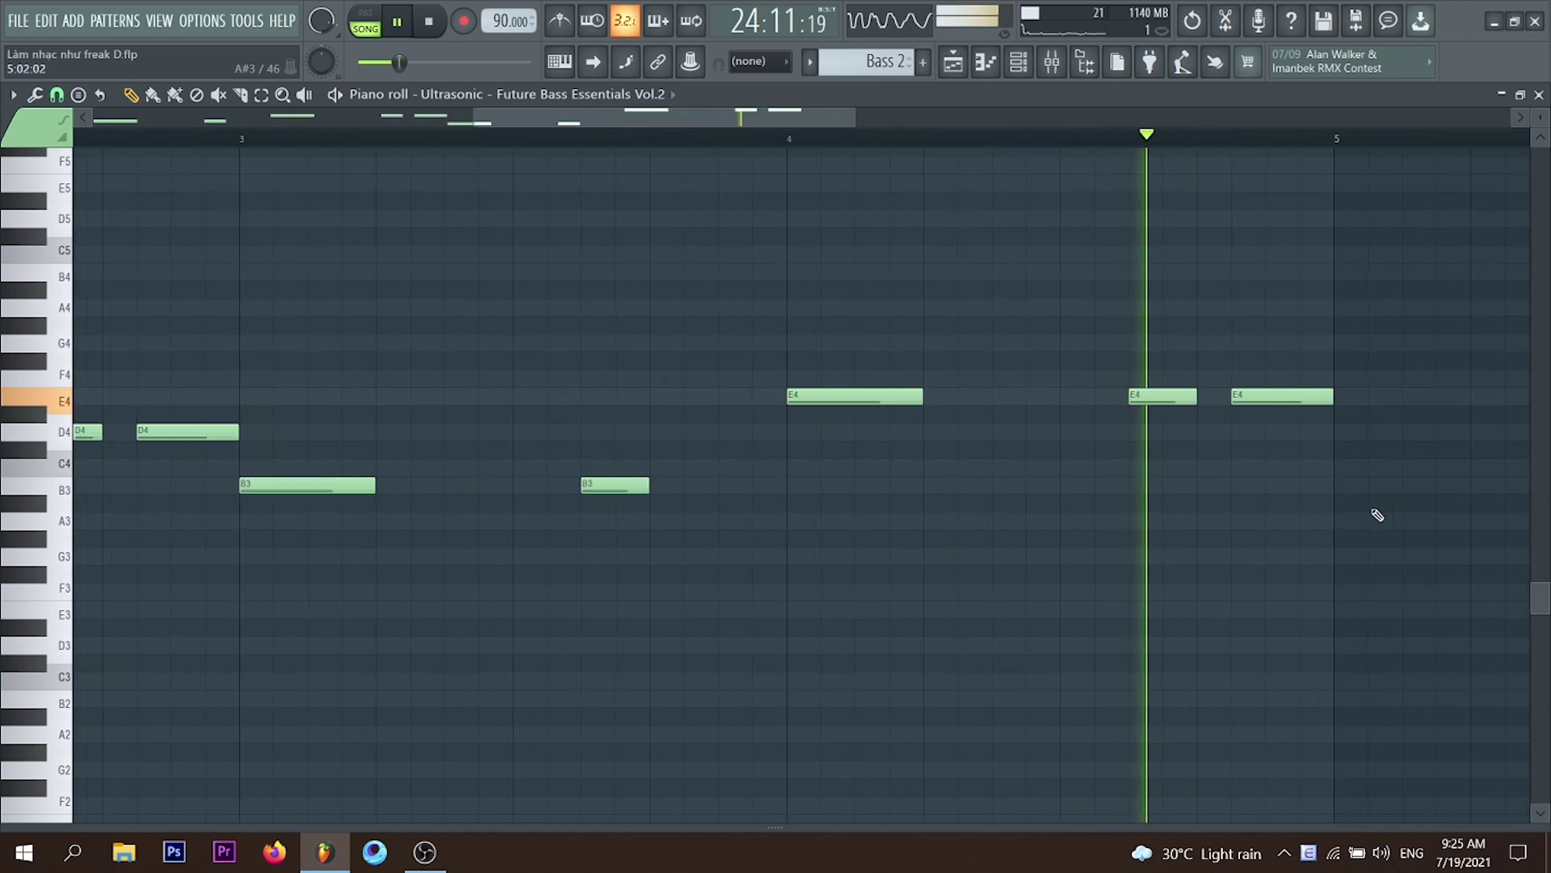
key(space)
scroll(1143, 332, down, 2)
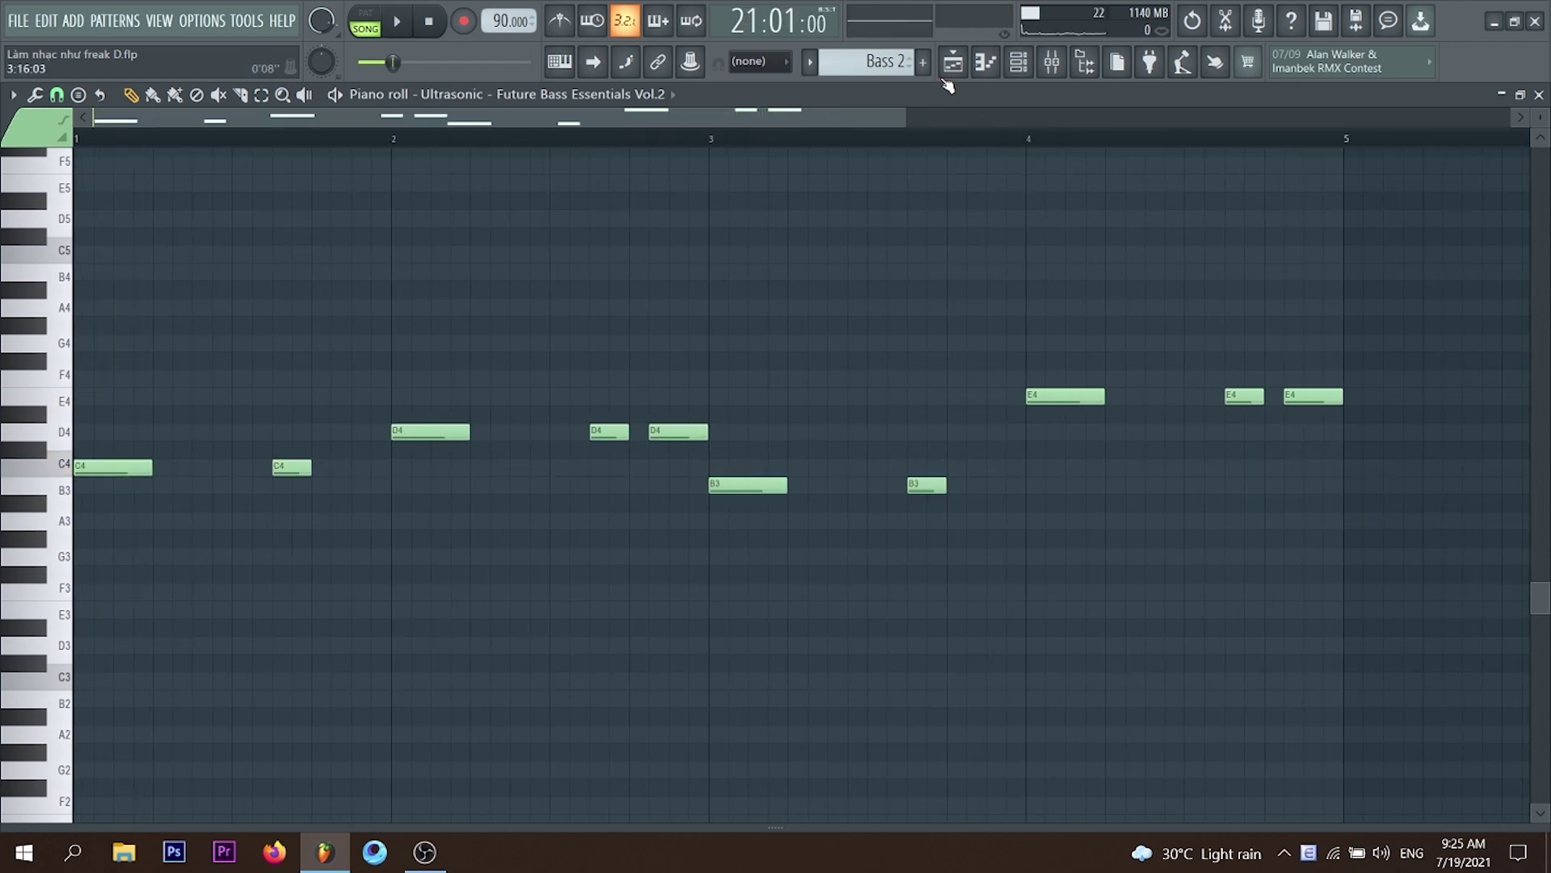
- Return to the playlist and play the kick clips with their Insert 6 volume automation around bar 22
click(944, 80)
key(space)
scroll(724, 544, up, 4)
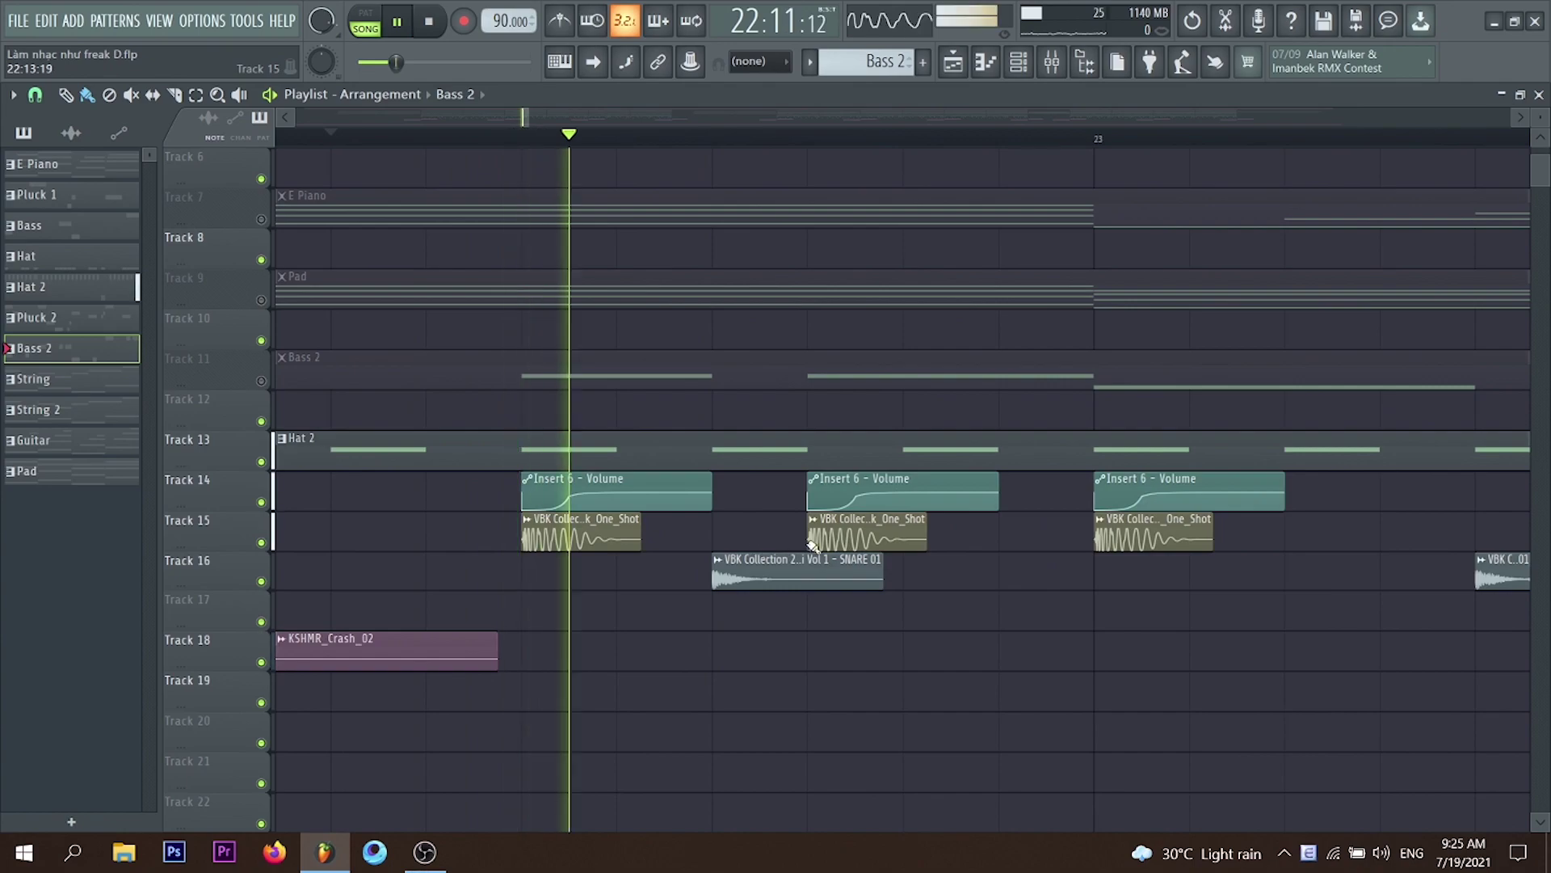
key(space)
- Audition the SNARE 01 hits on Track 16 in bar 24, including the extra clip before the final snare
scroll(620, 535, down, 2)
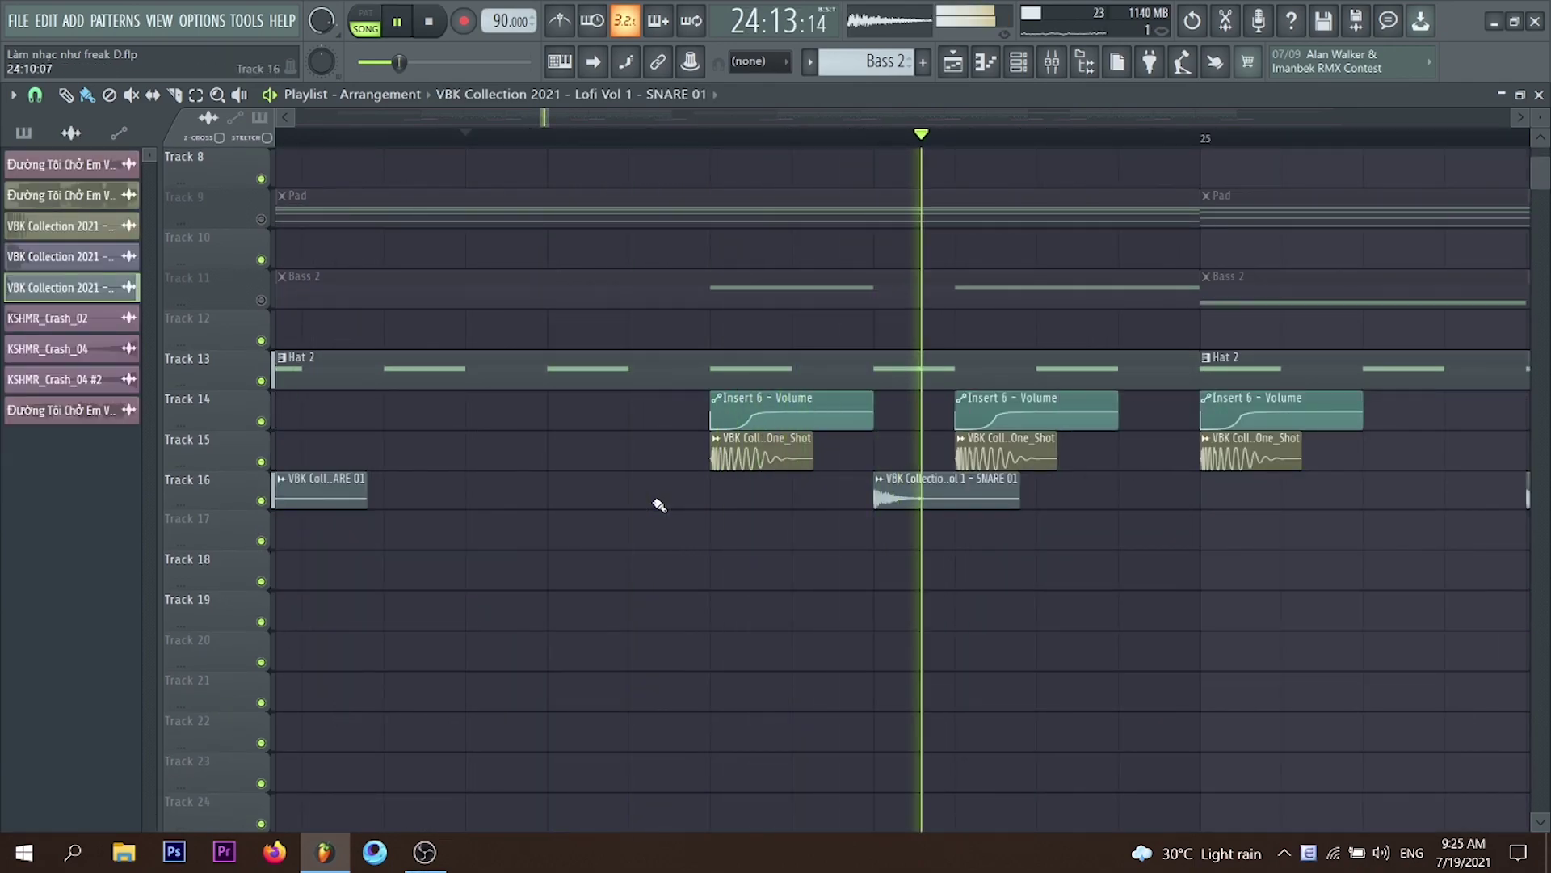
key(space)
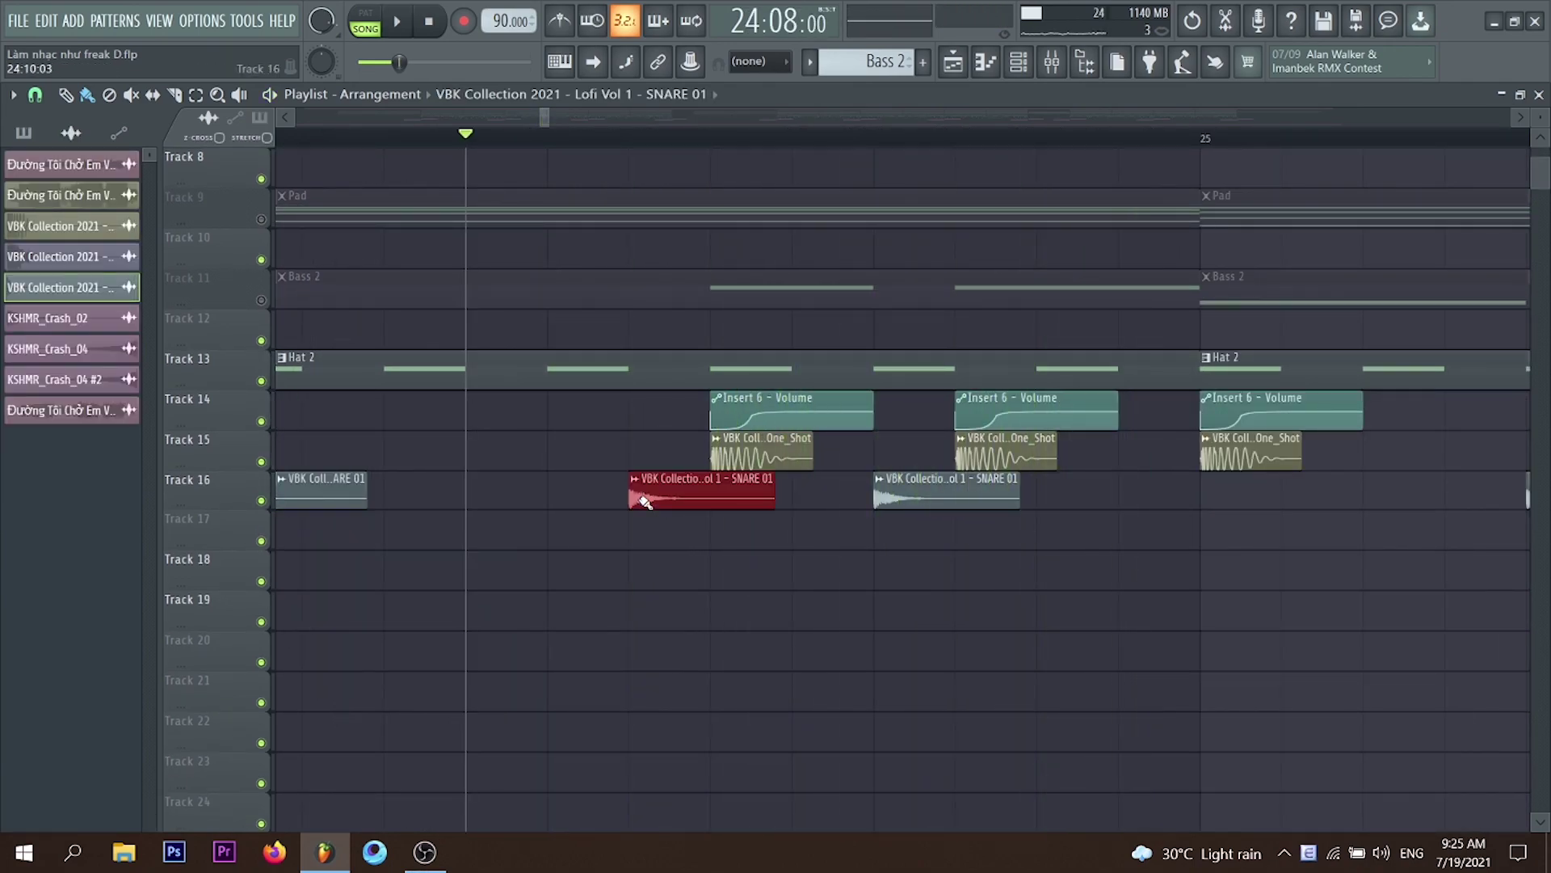
key(space)
key(space)
- Open the Guitar pattern's Ample Guitar M II notes in the piano roll, play them and return to the playlist
scroll(639, 499, down, 3)
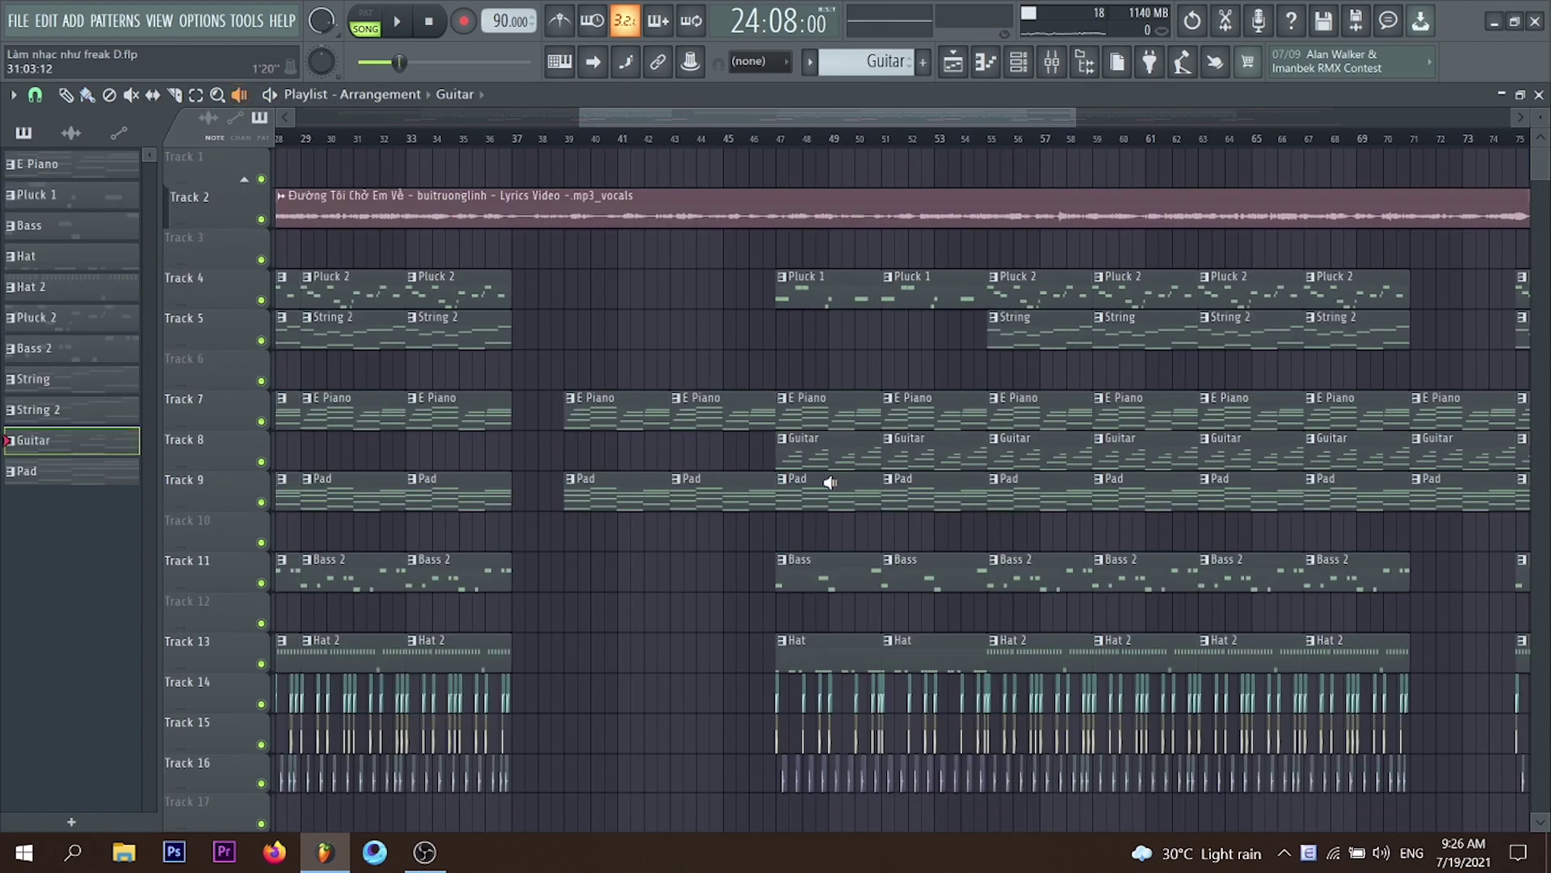
click(854, 454)
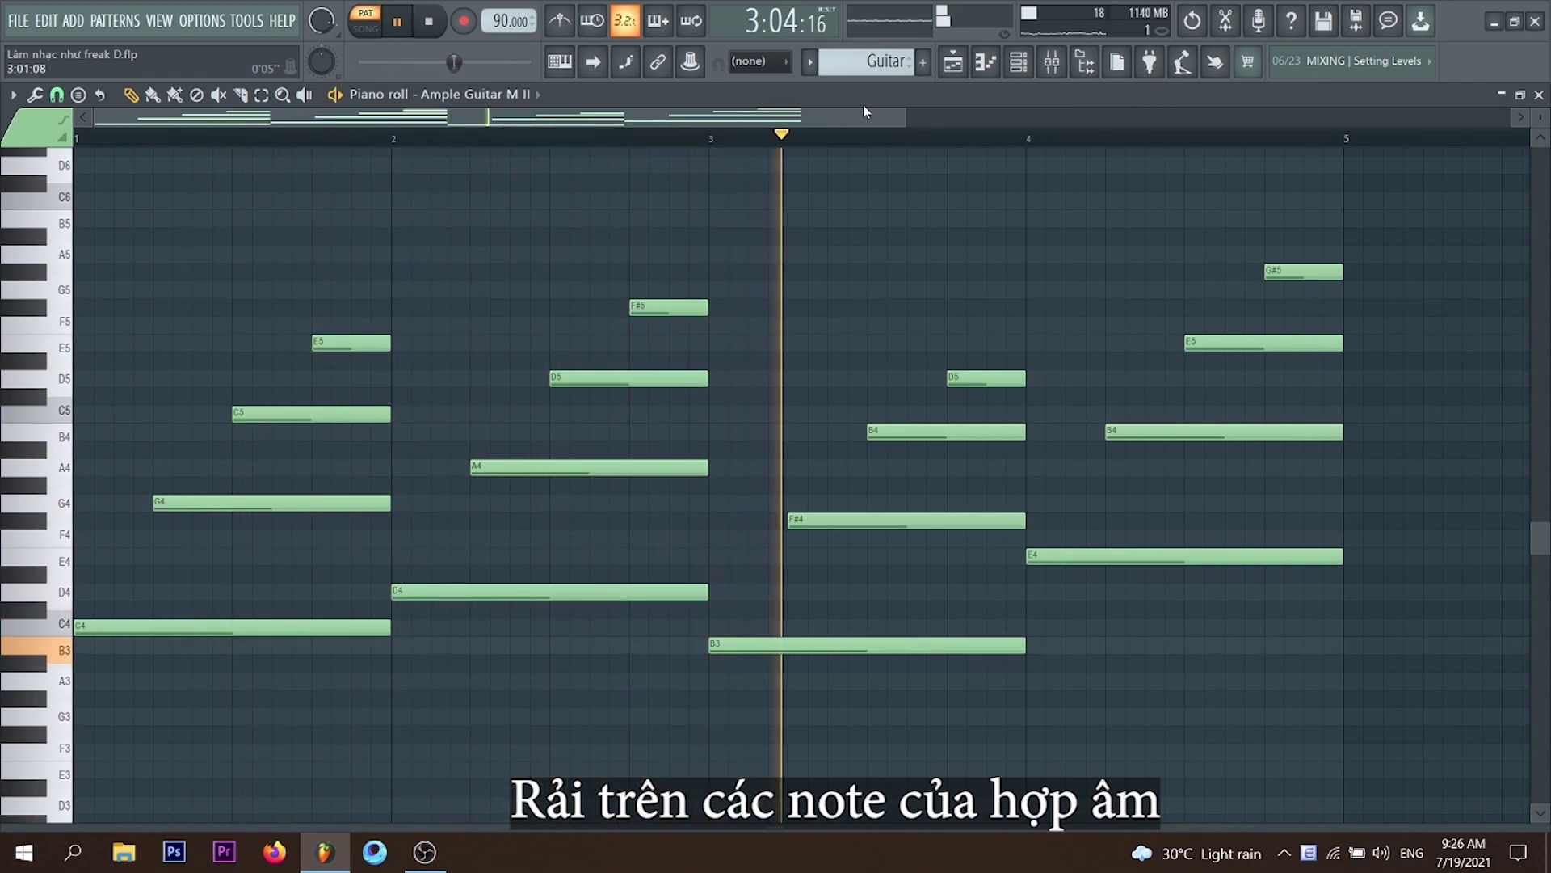
key(F5)
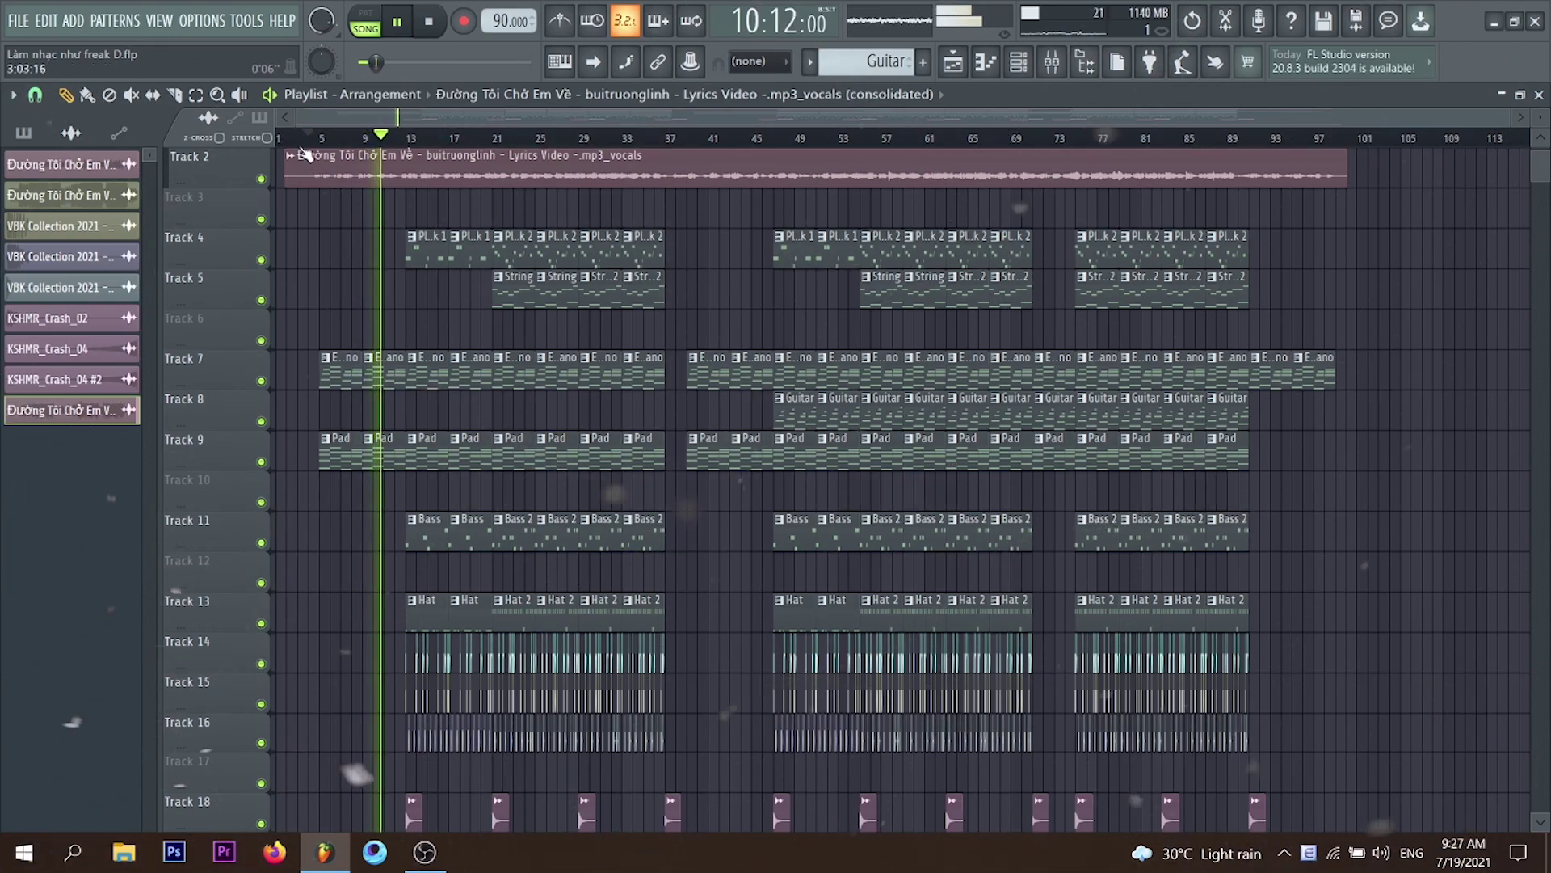
- Play the full arrangement in the playlist from the intro through bar 37
ctrl+scroll(305, 153, up, 1)
ctrl+scroll(306, 153, up, 2)
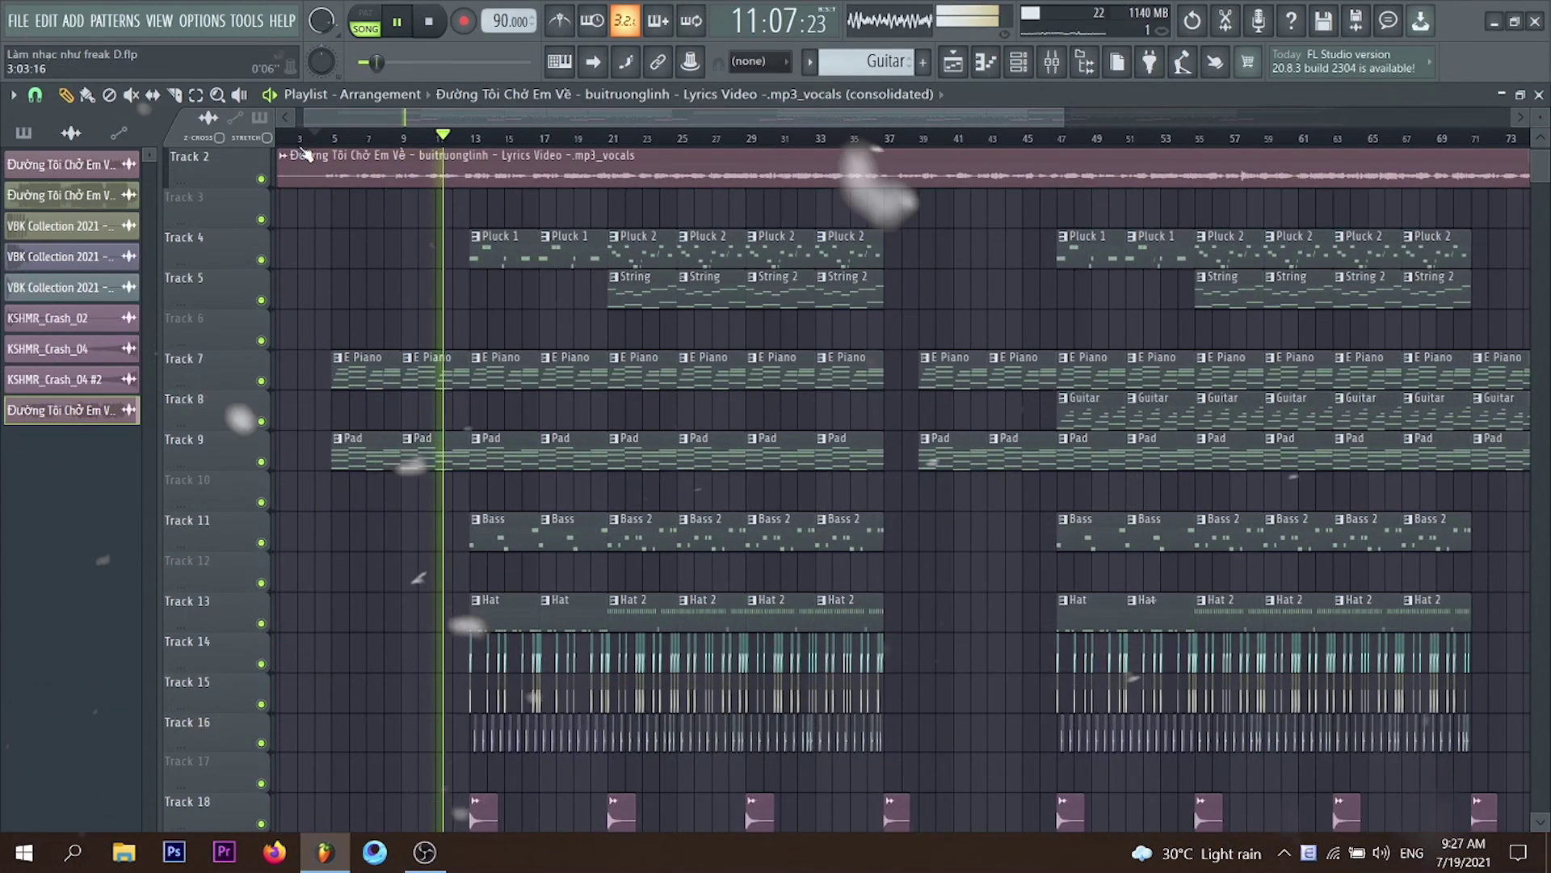
ctrl+scroll(305, 154, up, 1)
ctrl+scroll(305, 153, up, 3)
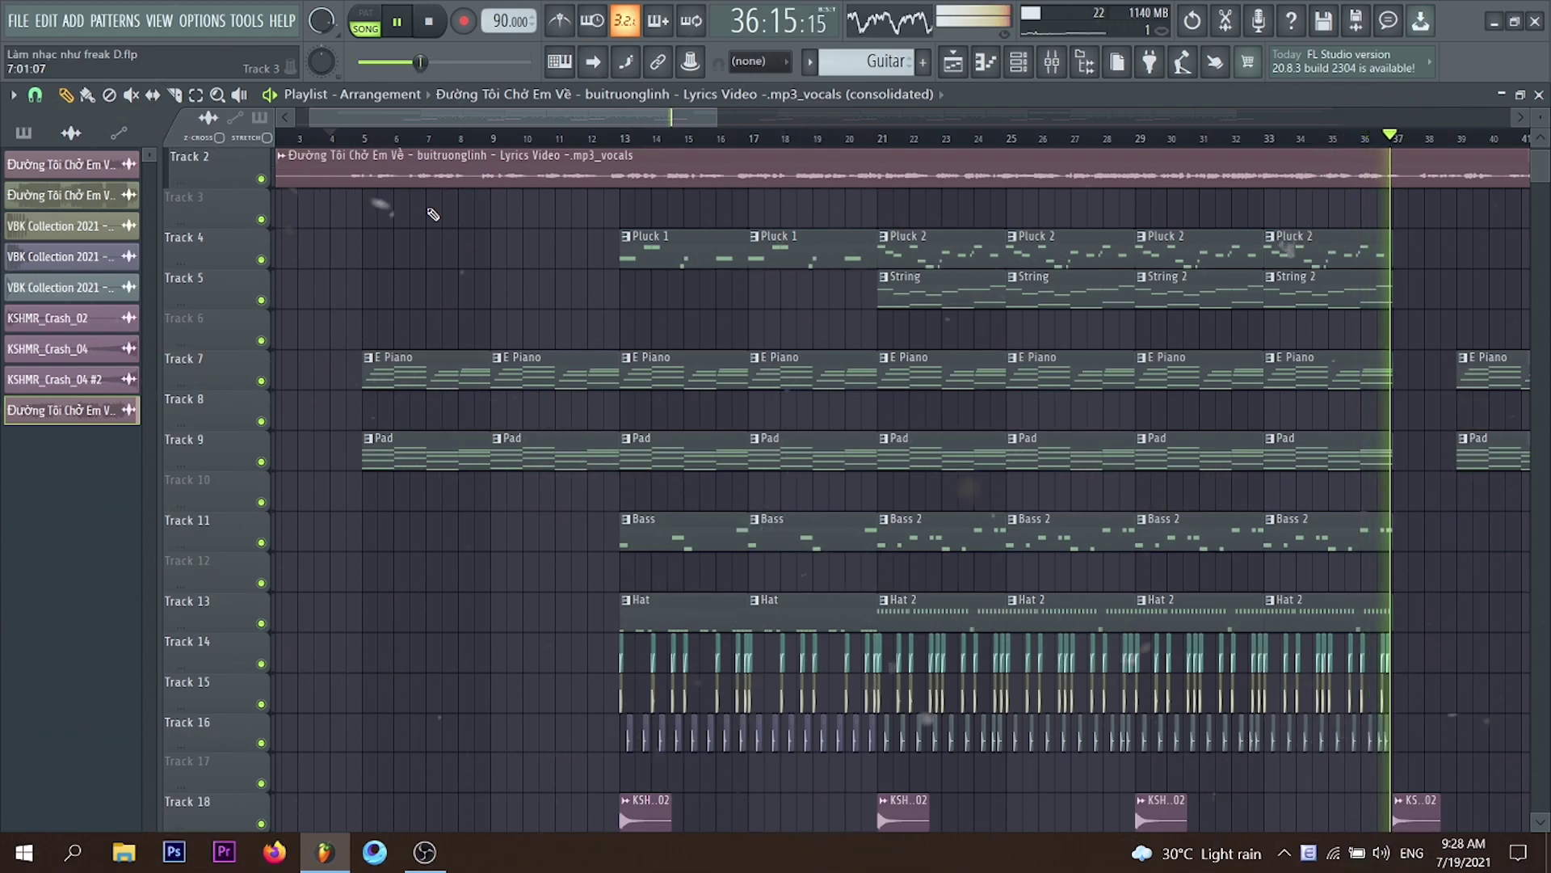
scroll(434, 246, right, 10)
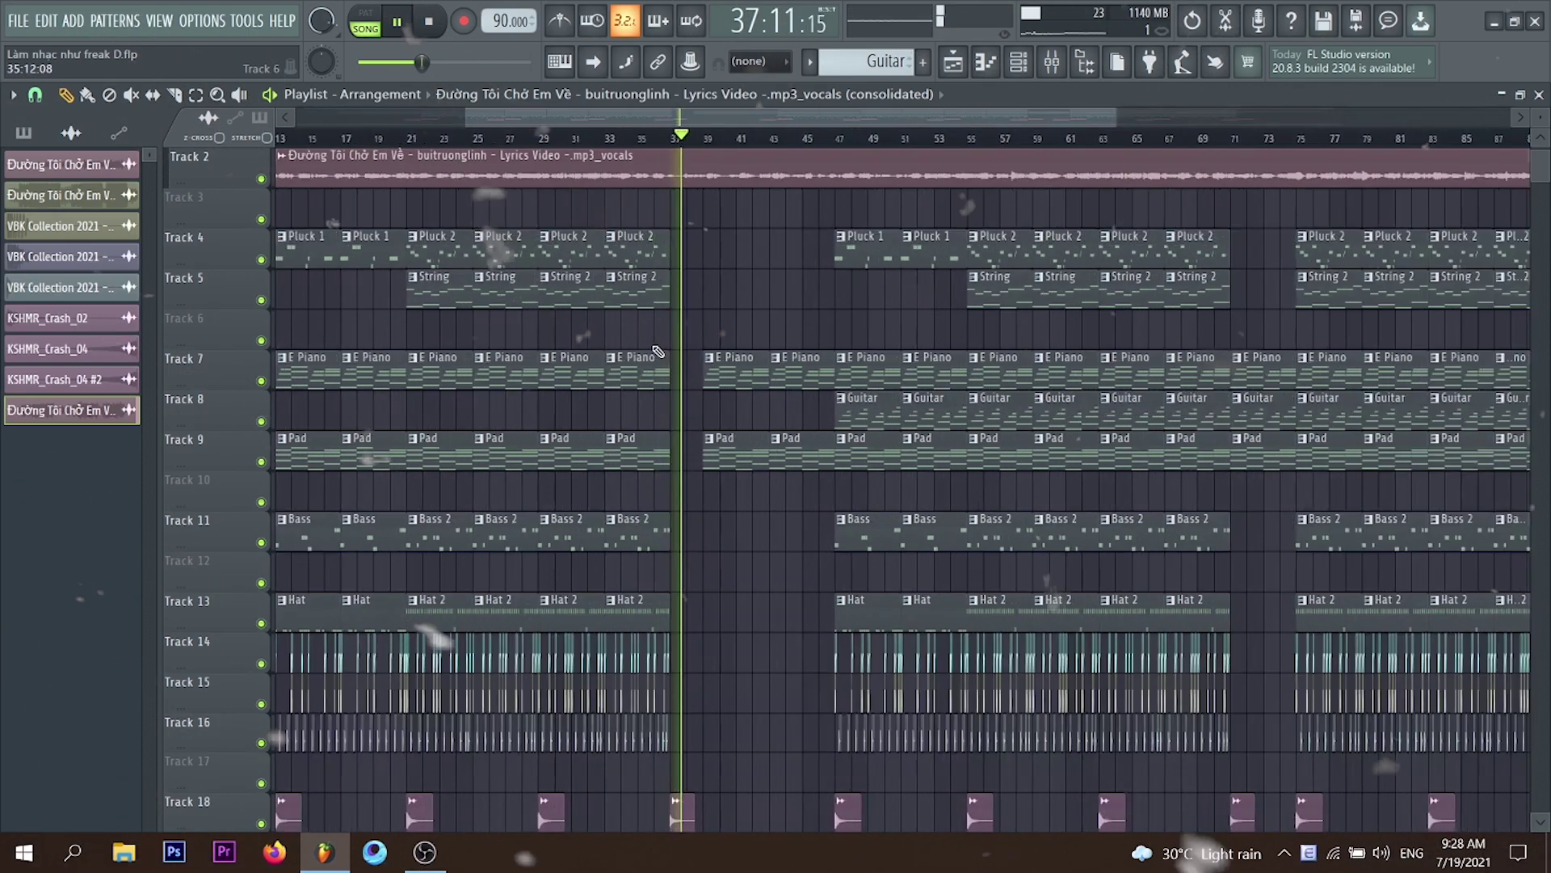
- Skip song playback to bar 47 to hear the guitar section, and on to about bar 71
click(896, 140)
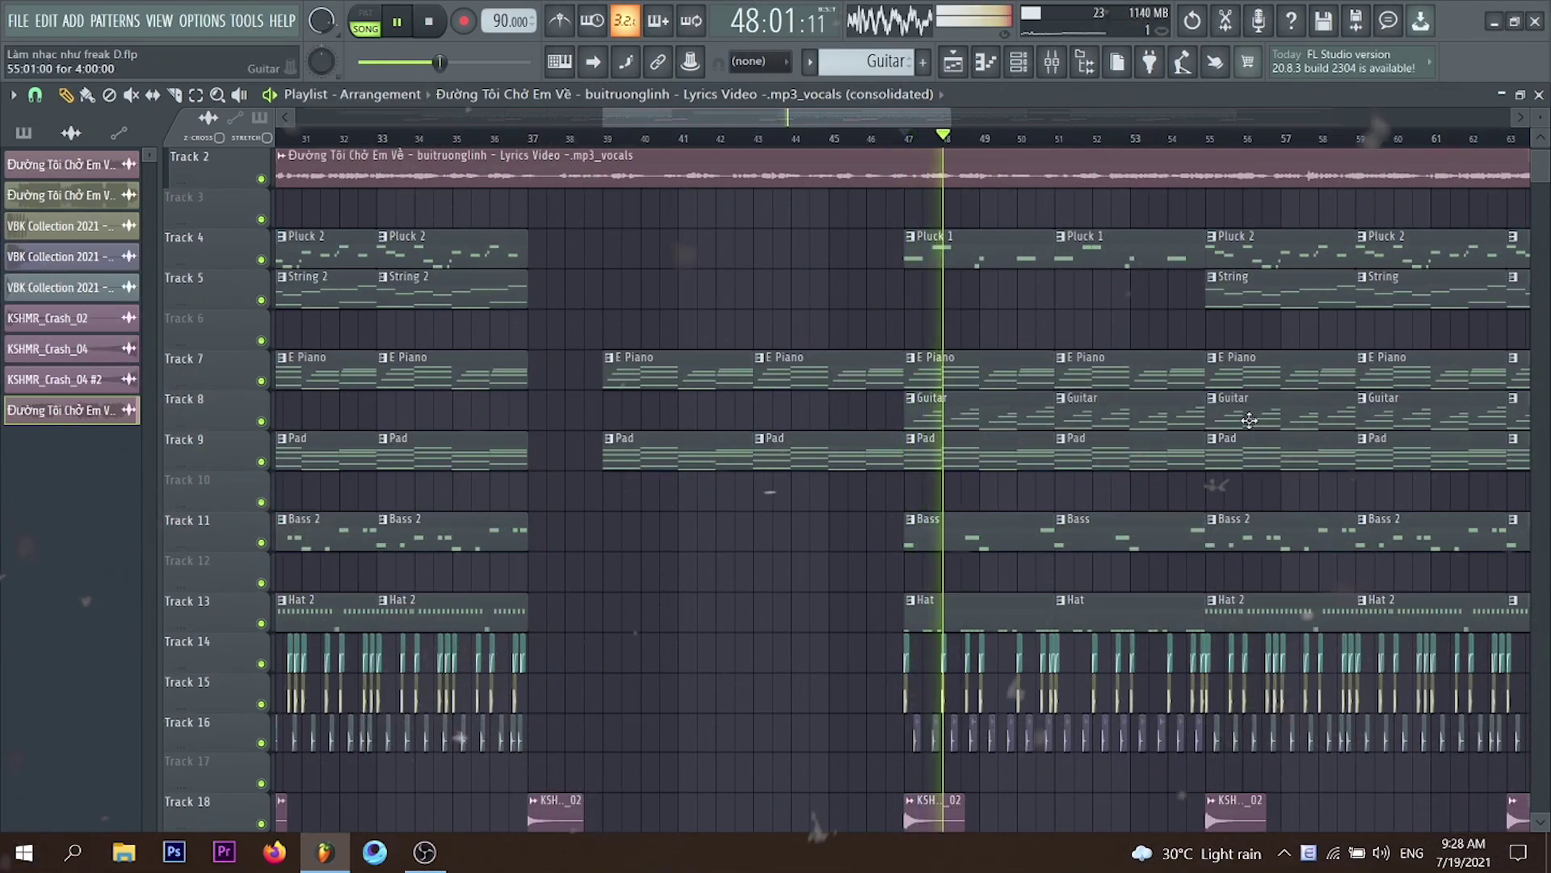
drag(758, 117, 843, 120)
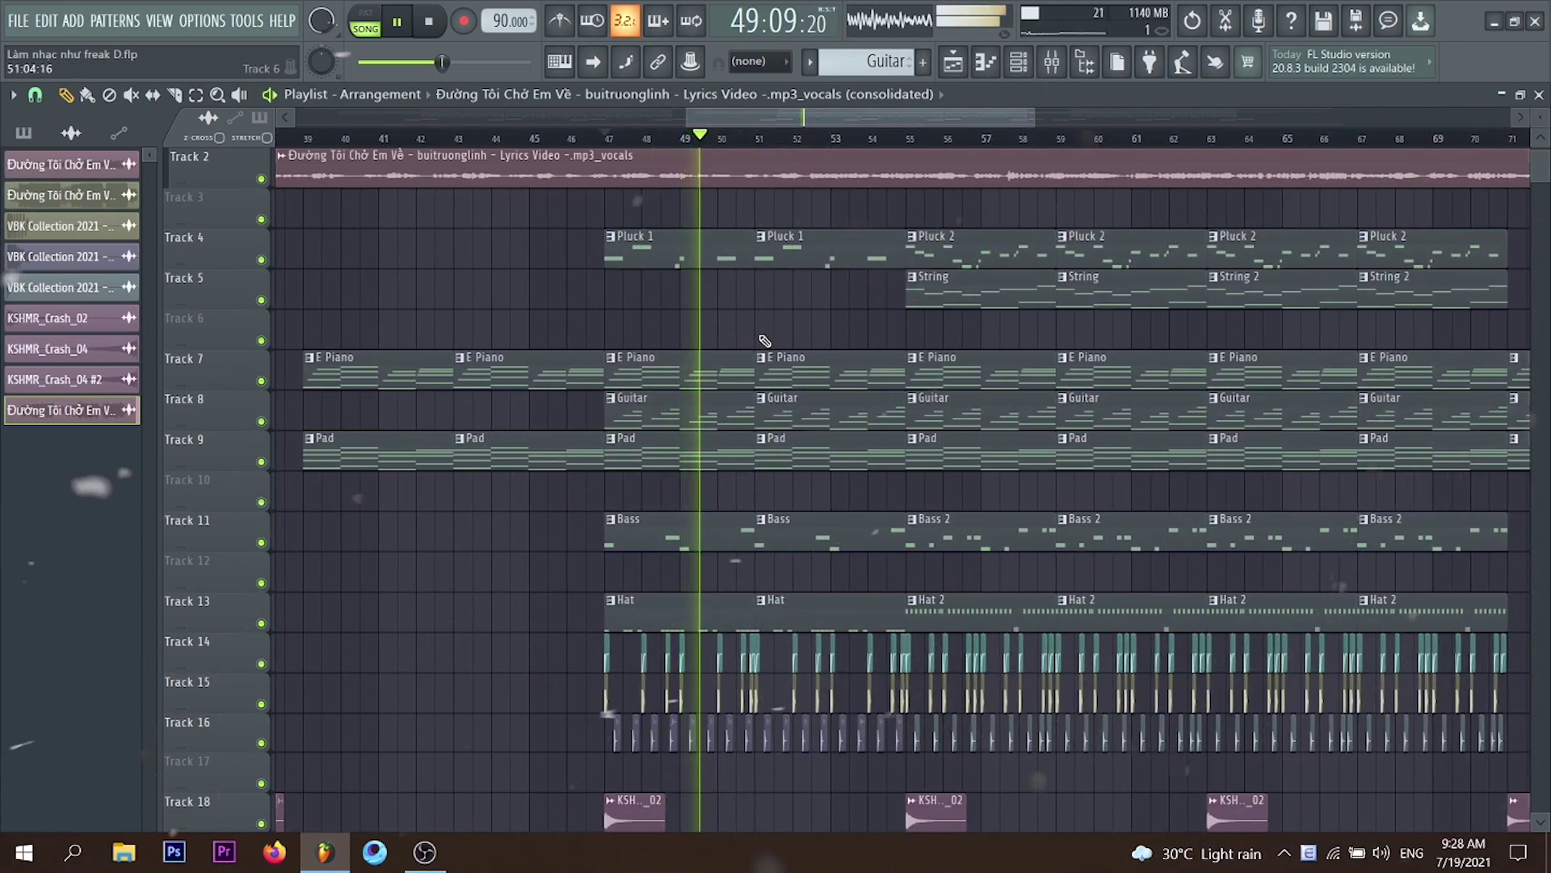
scroll(762, 333, down, 3)
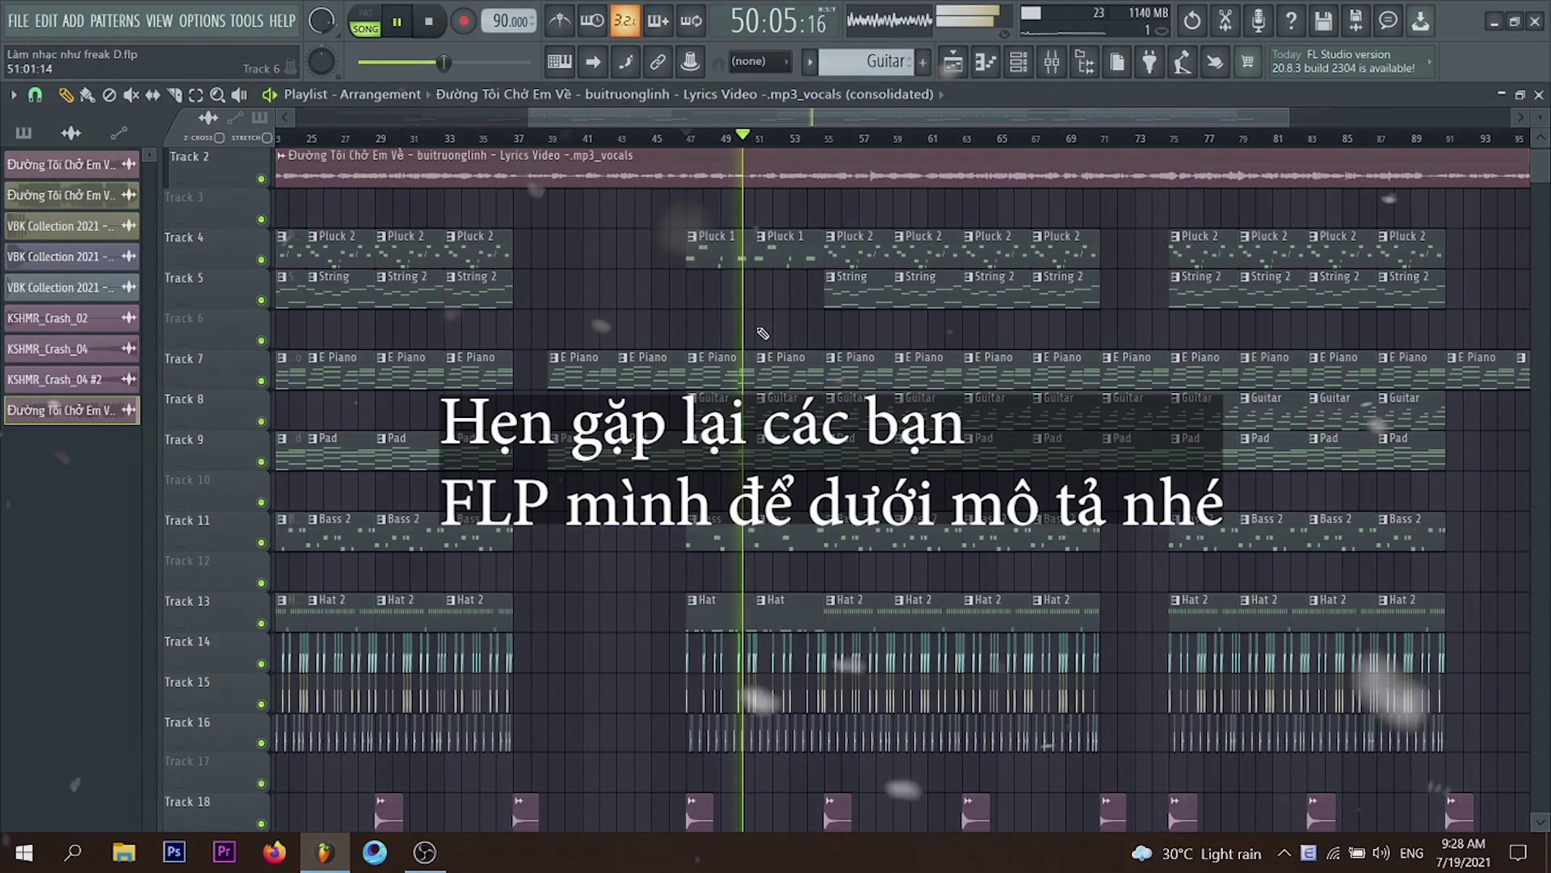
click(1106, 143)
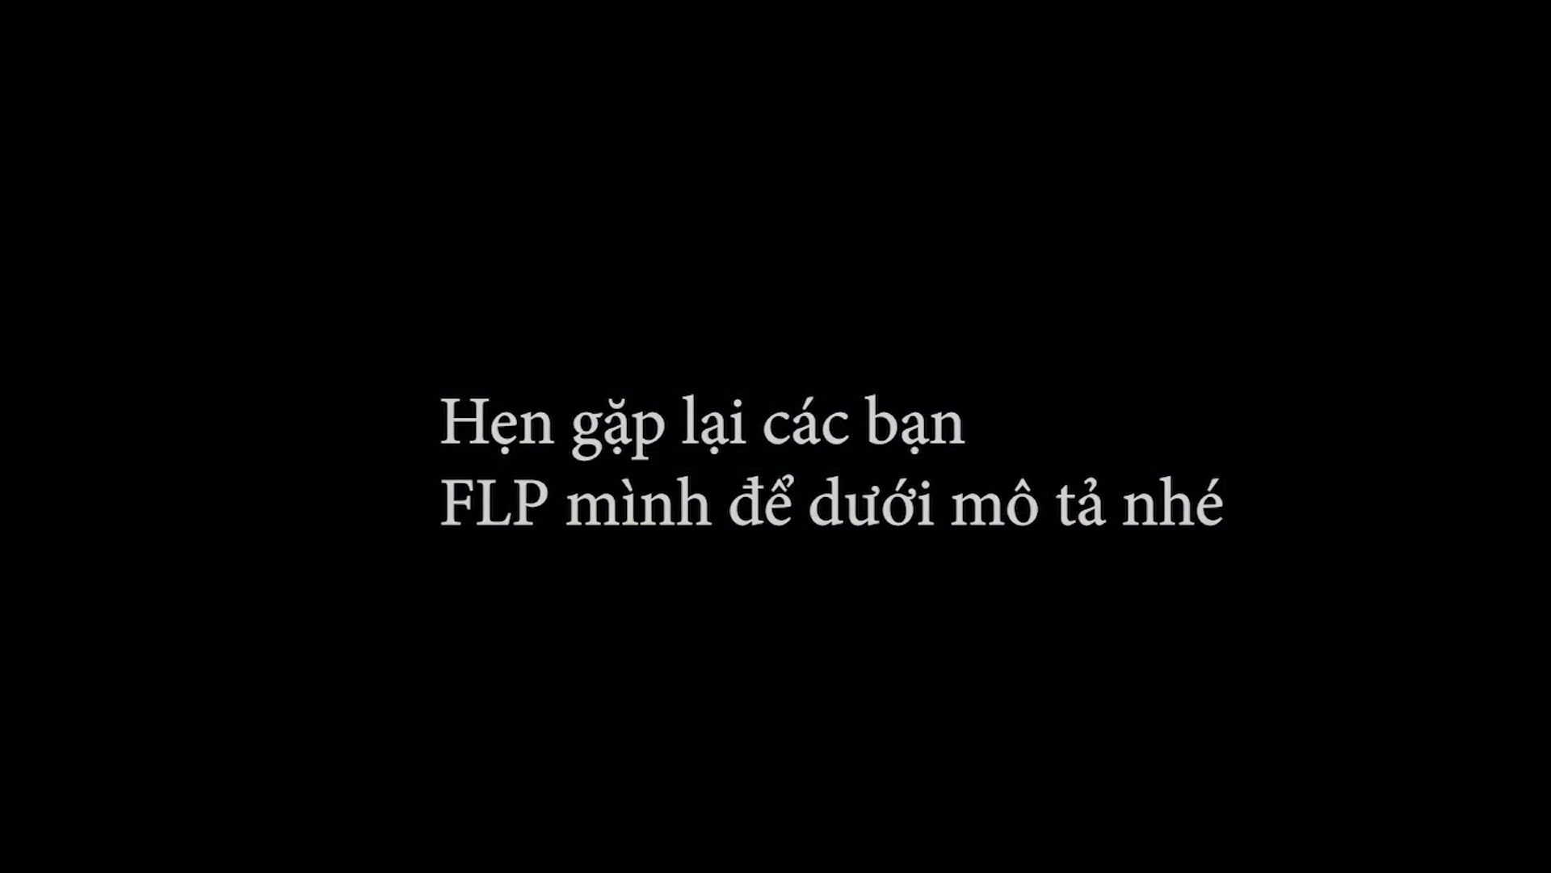